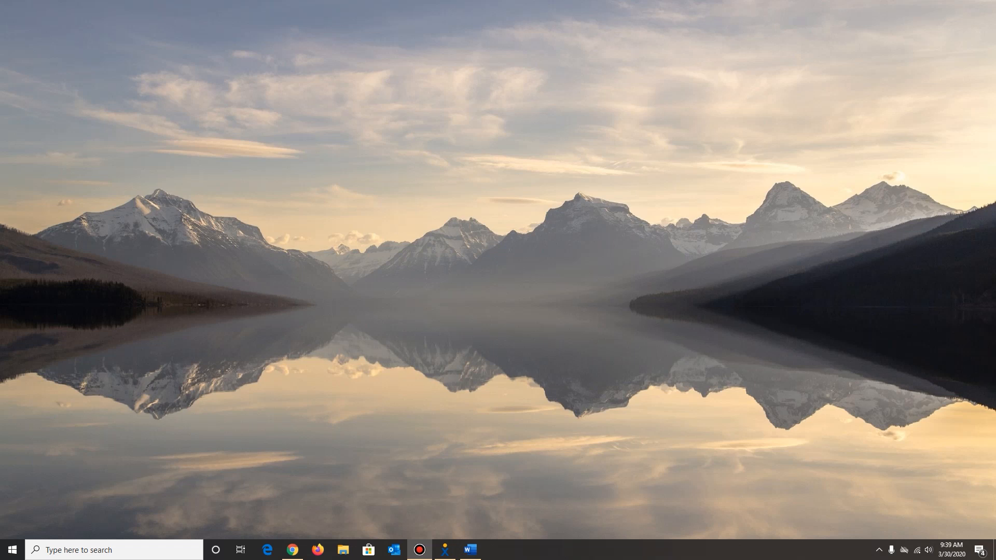
Open a new Google Chrome window and go to aca3.accela.com/lara/default.aspx.
right_click(292, 553)
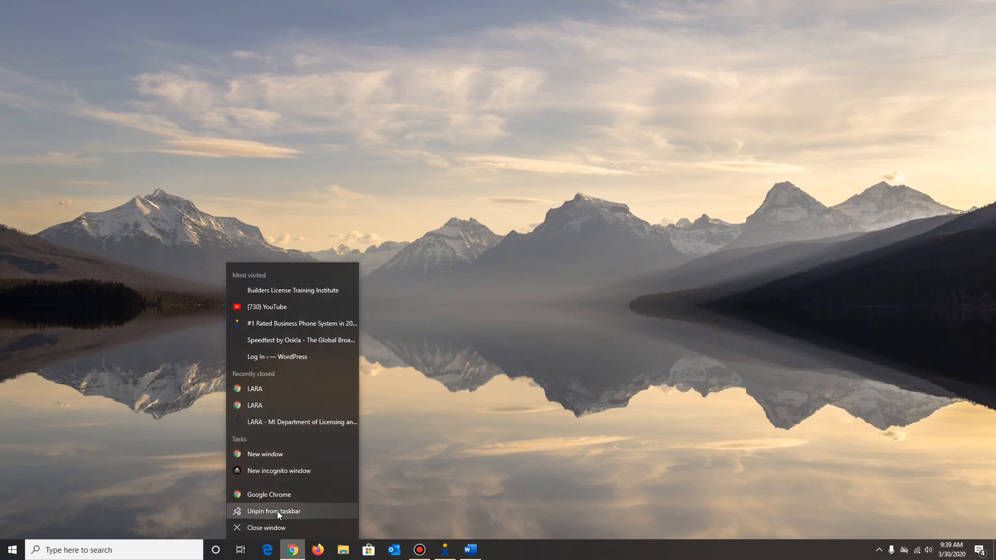
left_click(275, 496)
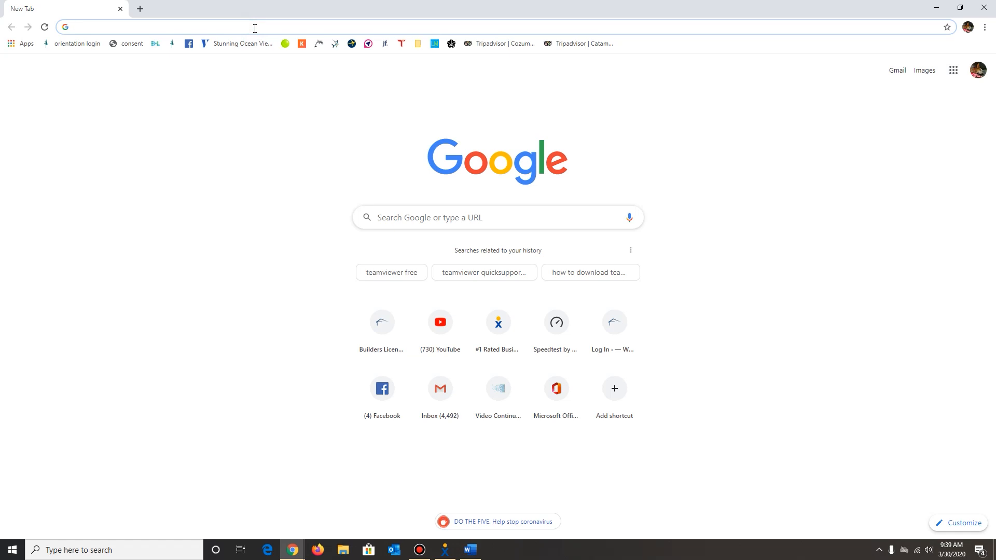
type("ac")
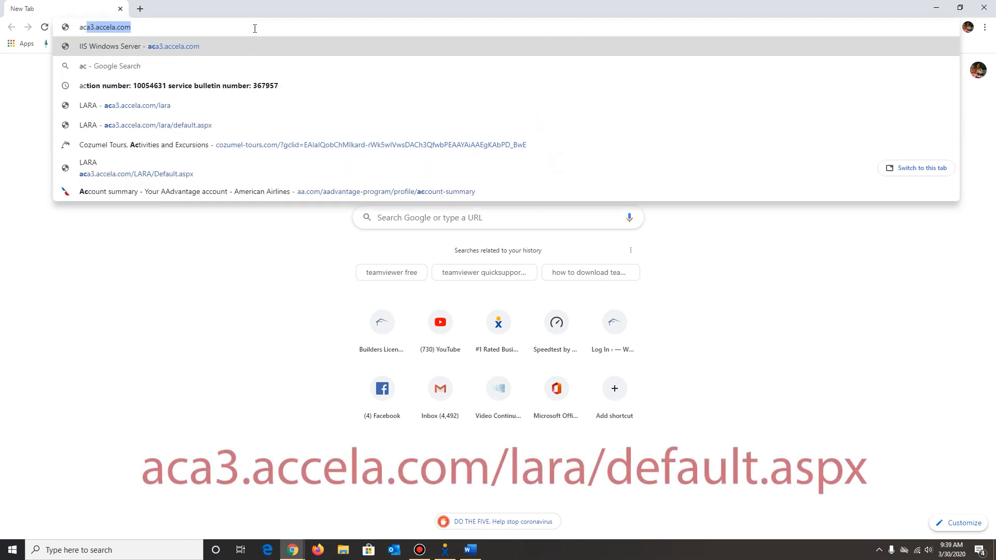
type("a3")
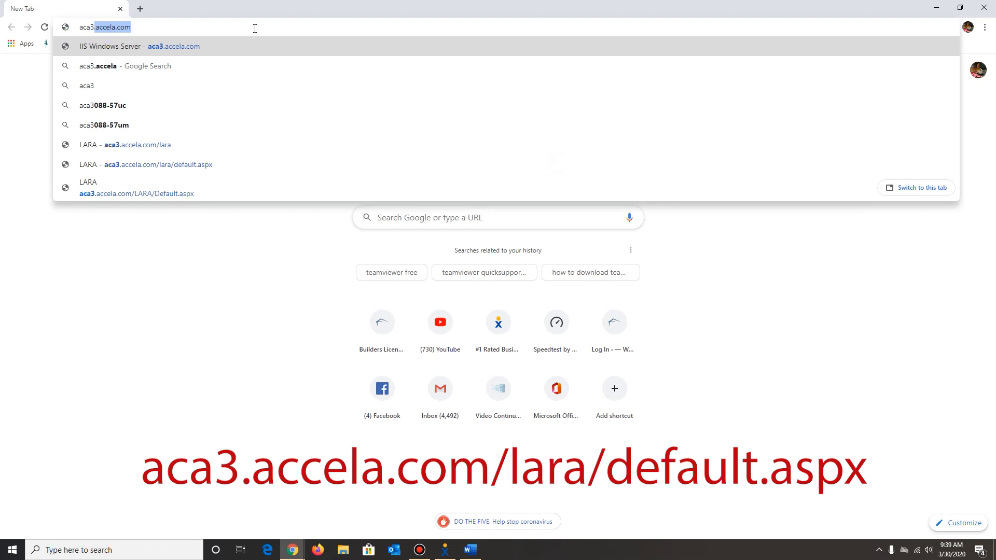
type(".accela.")
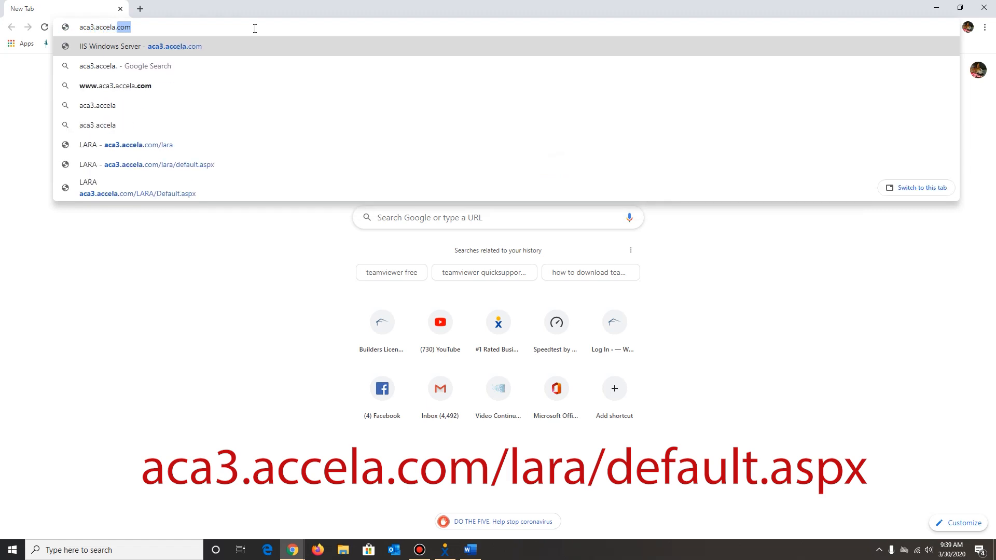
type("com/lara")
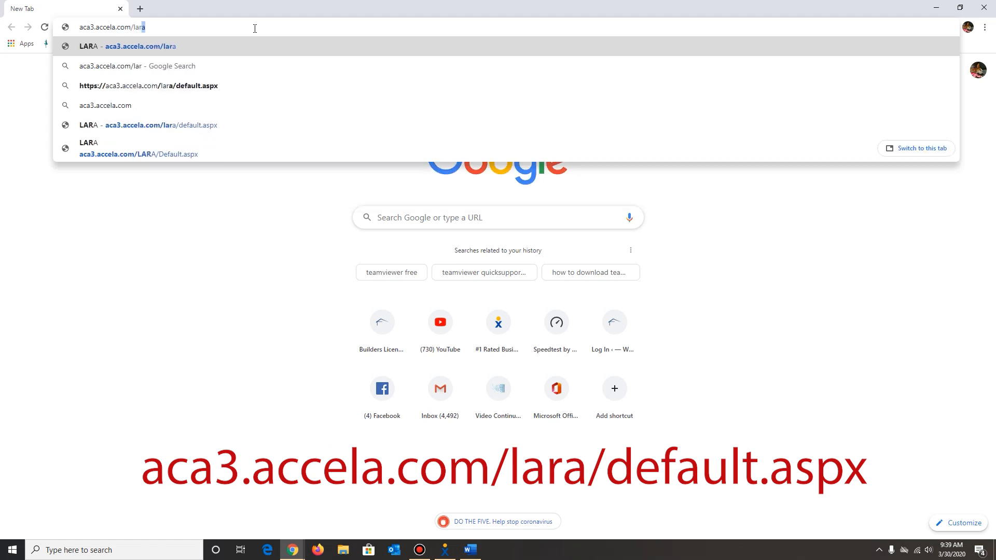
type("/")
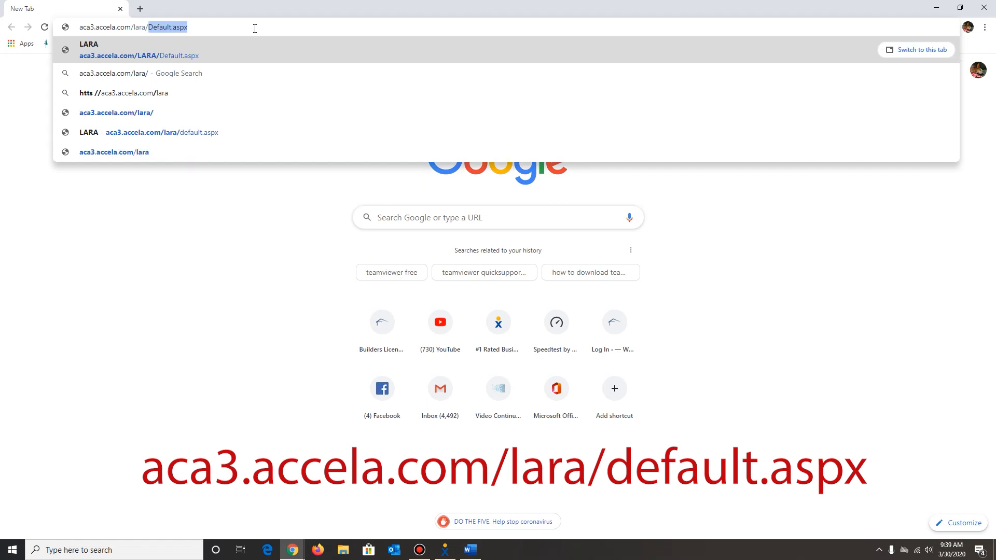
type("default")
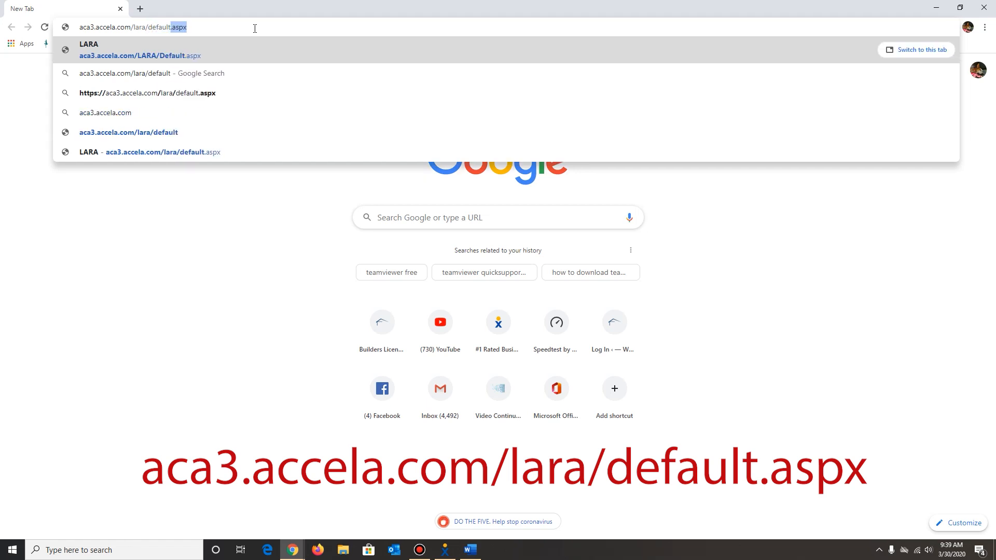
type(".aspx")
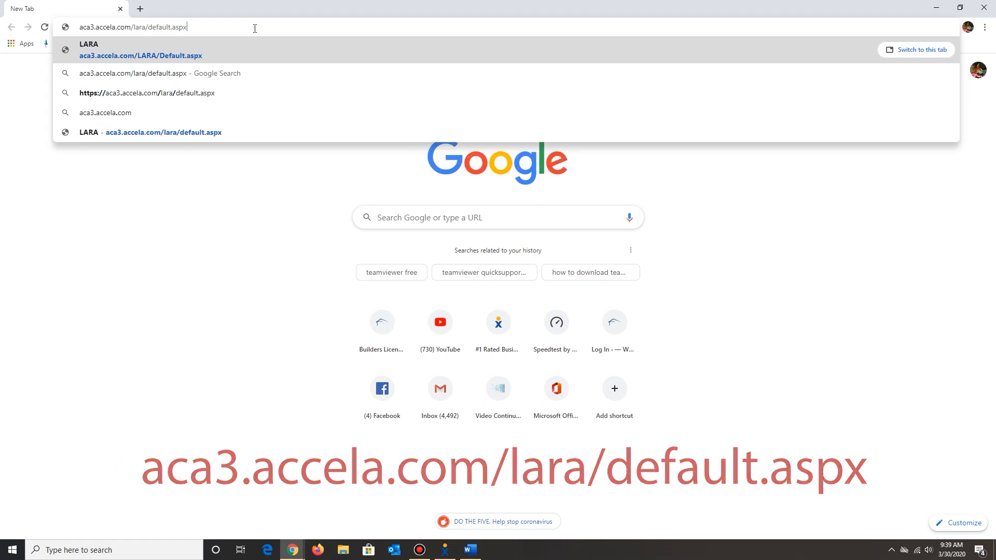
key("Return")
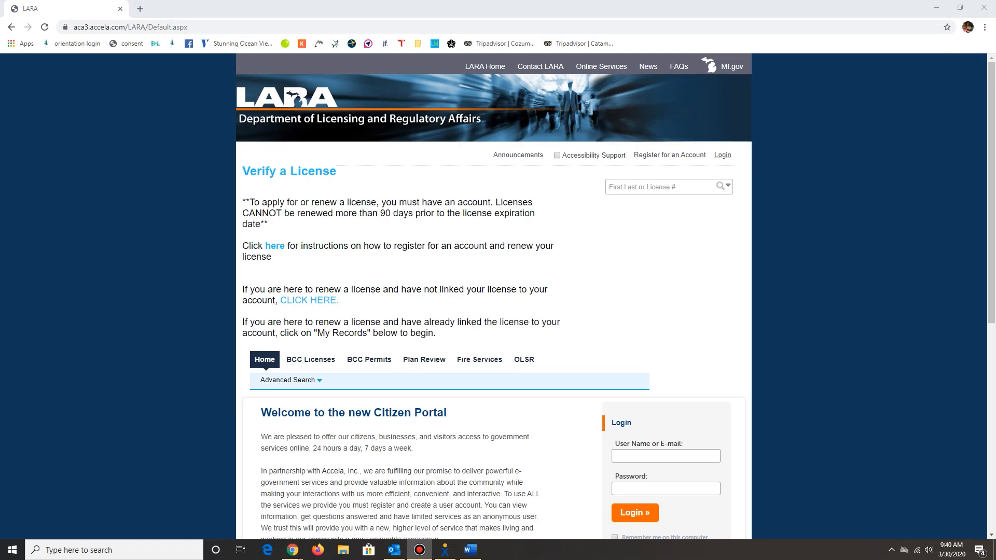
Start registering for an account, accept the disclaimer terms and continue to the account information form.
scroll(477, 256, "down", 4)
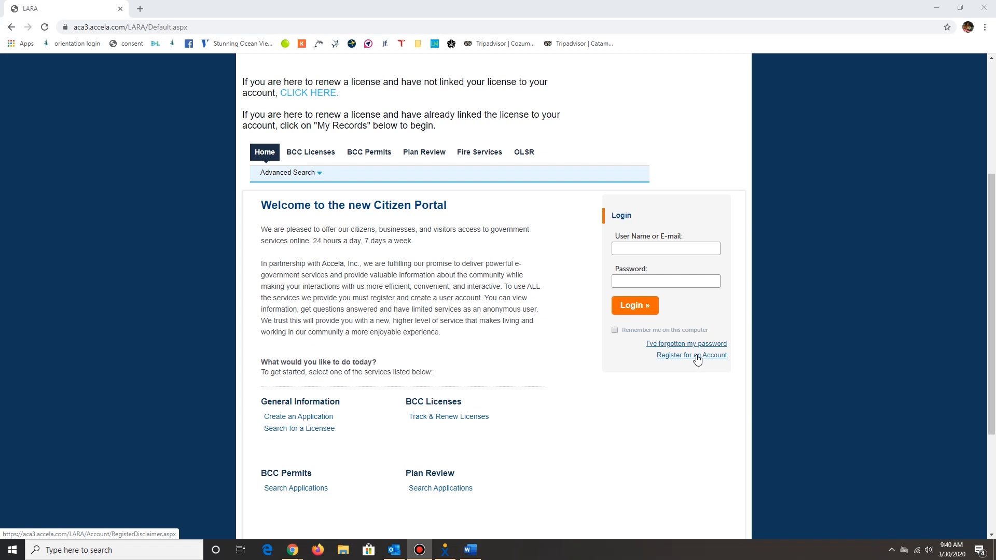
left_click(696, 357)
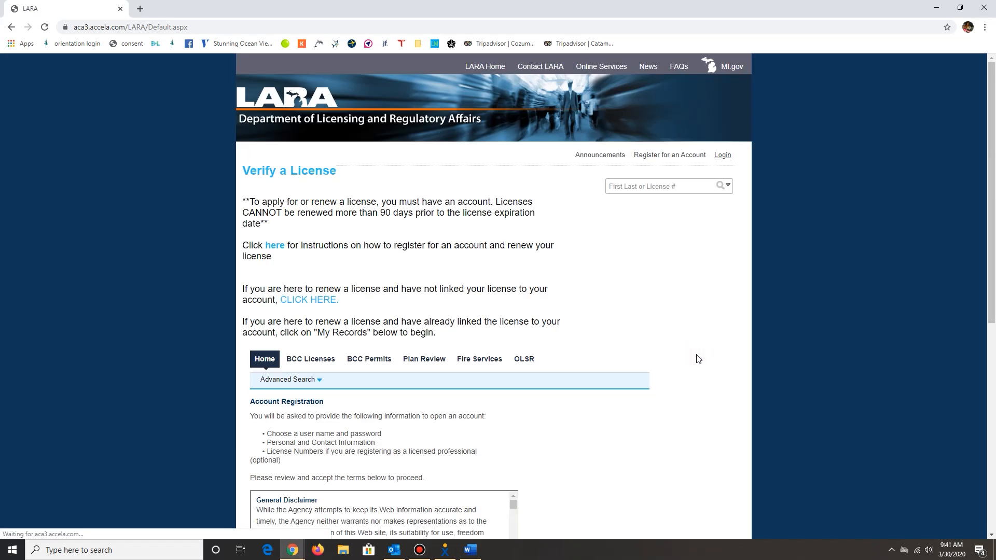
scroll(415, 322, "down", 3)
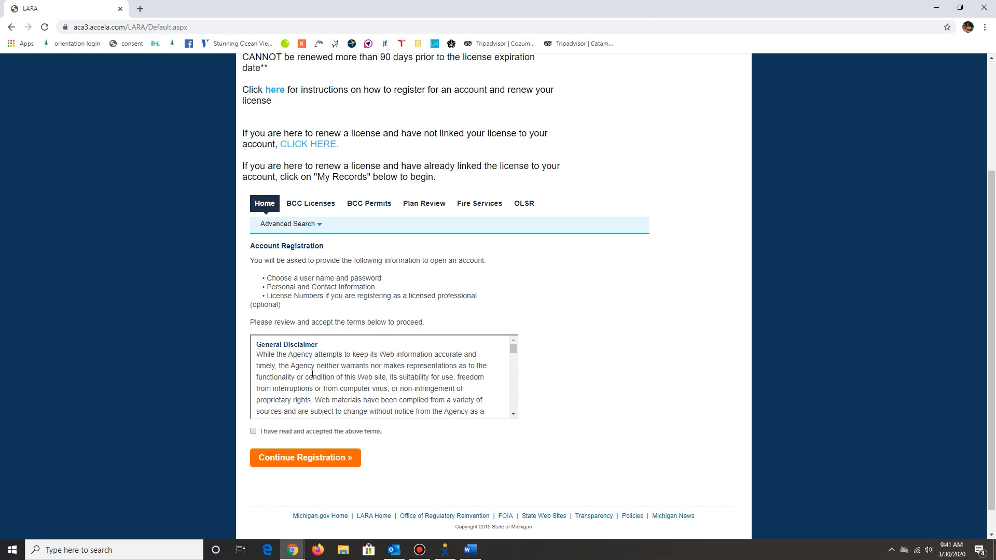
scroll(319, 365, "down", 10)
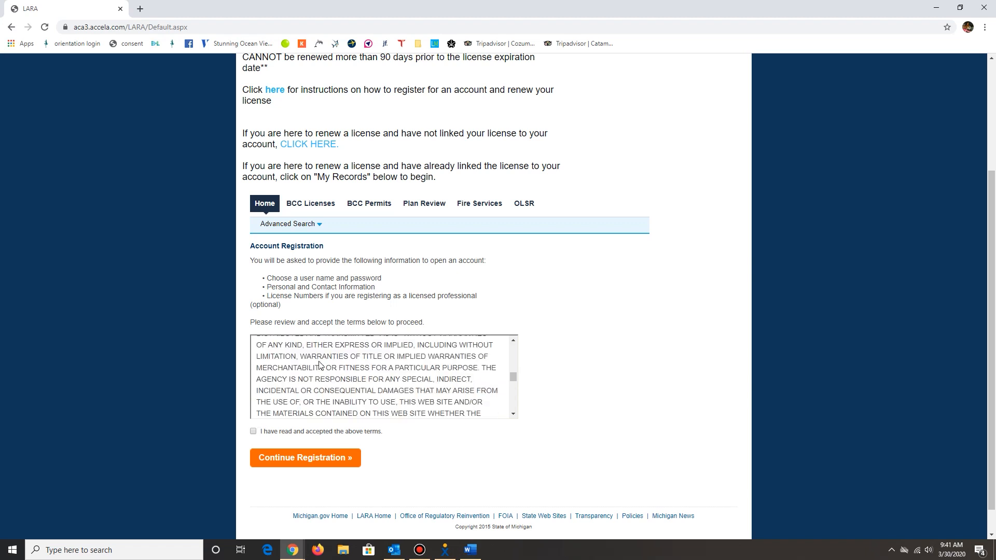
left_click(253, 431)
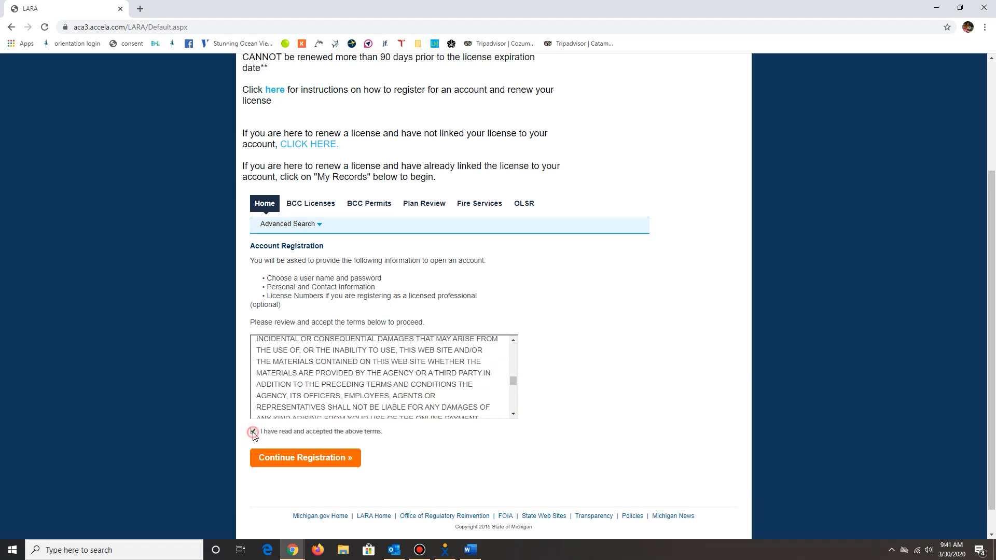
left_click(290, 463)
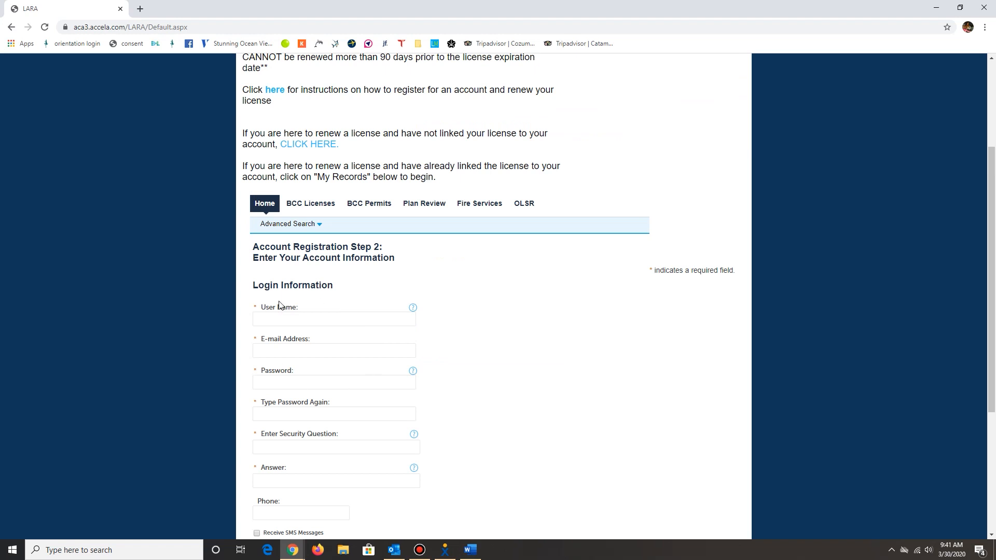
Fill in the user name and the e-mail address under Login Information.
scroll(334, 321, "down", 3)
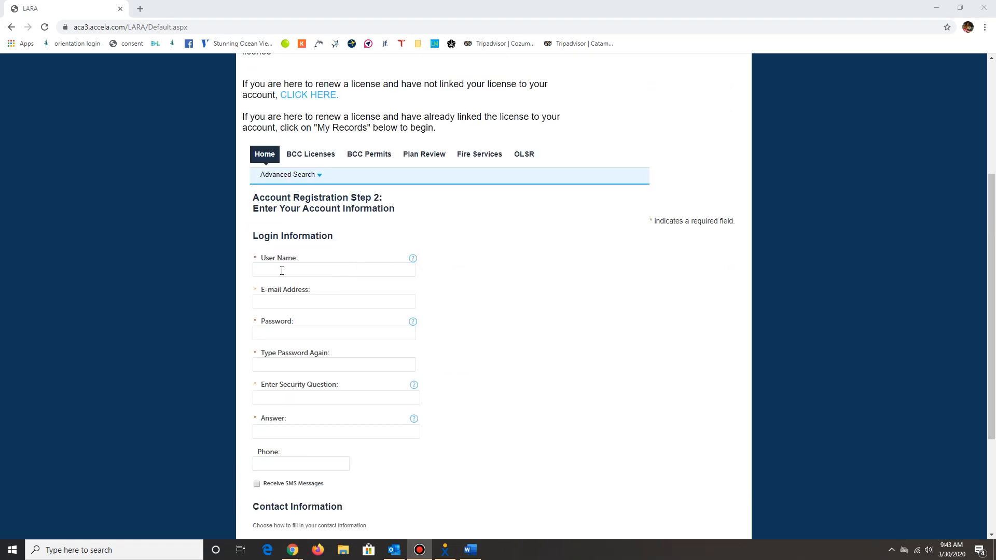
left_click_drag(304, 261, 262, 261)
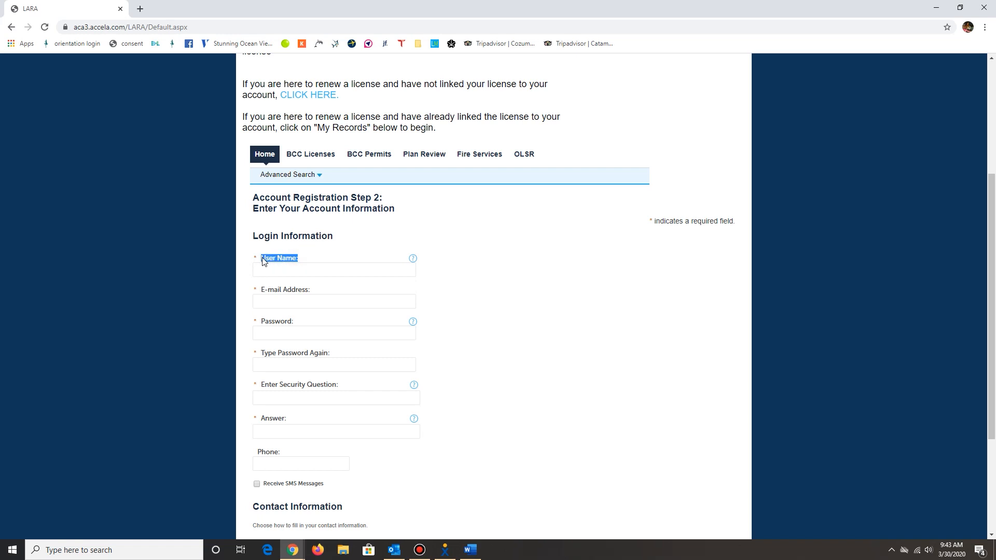
left_click(275, 272)
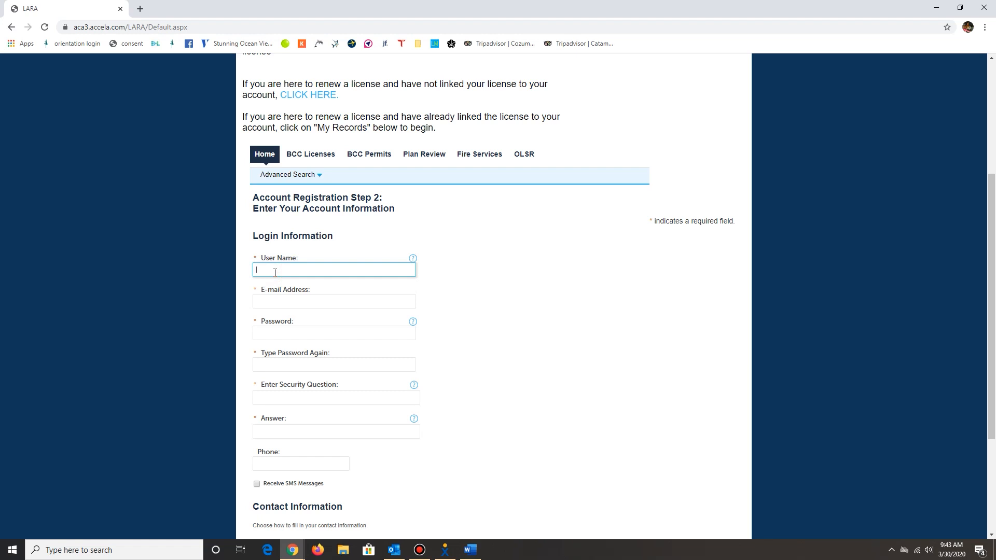
type("Ellie123")
left_click(279, 298)
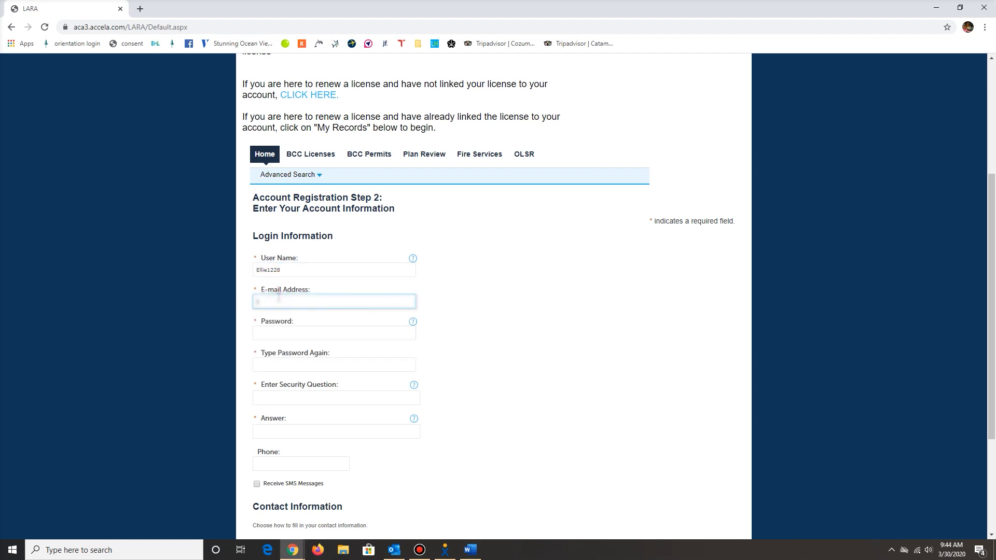
Enter the account password and repeat it in the password confirmation field.
left_click(286, 333)
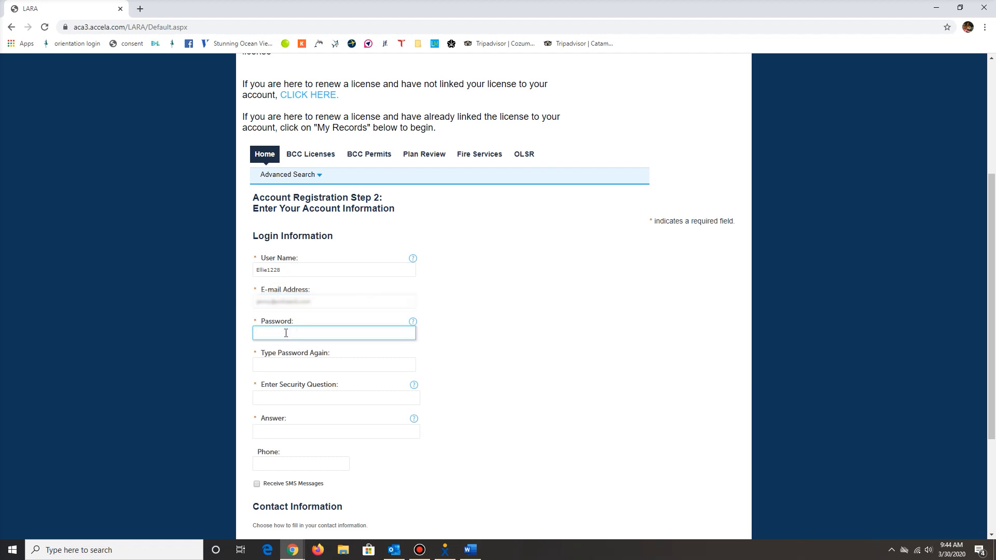
type("*********")
left_click(280, 365)
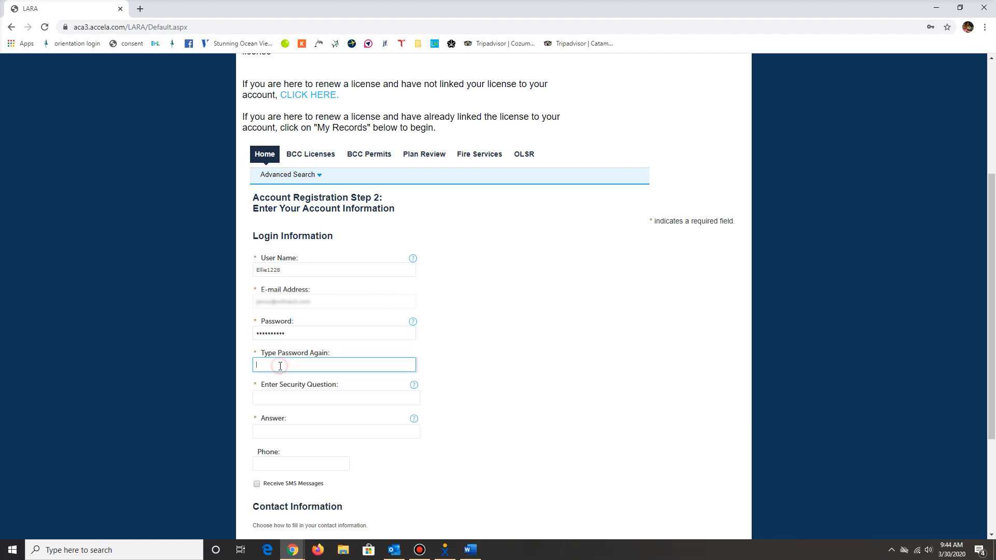
type("**********")
Set the security question to "What was your first car?" and fill in its answer.
scroll(293, 358, "down", 1)
left_click(296, 348)
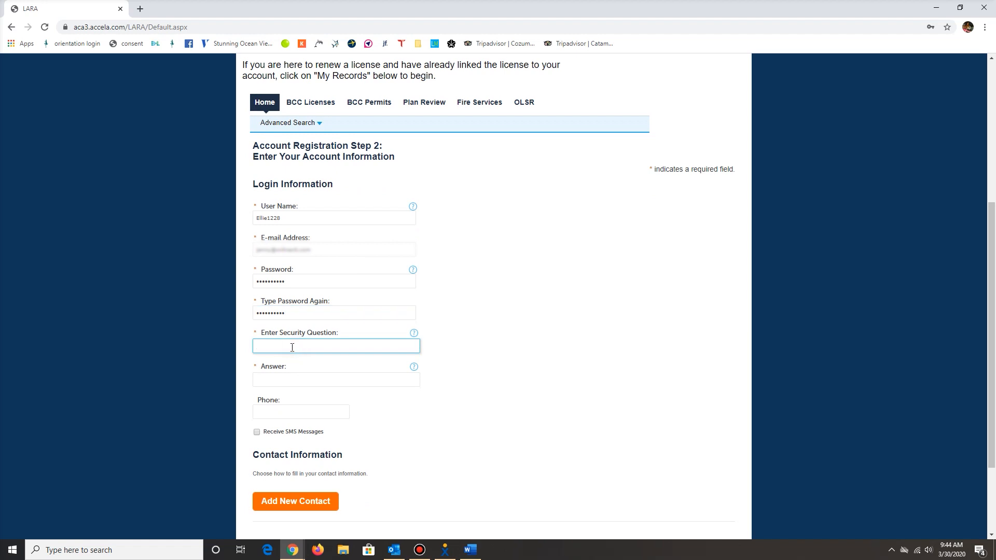
type("What w")
type("as yo")
type("ur fist")
type("st ca")
type("r?")
left_click(274, 379)
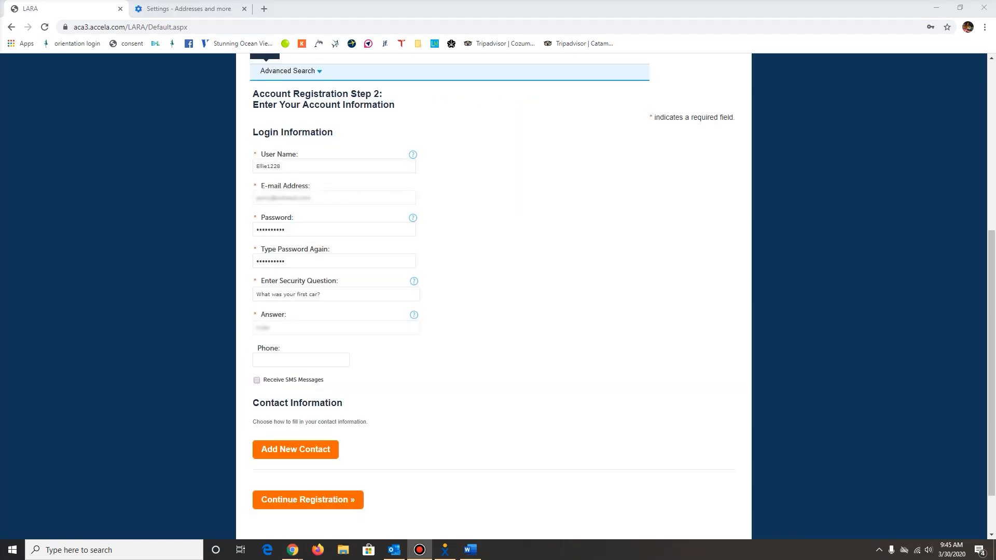
Fill in the phone number and enable receiving SMS messages.
left_click(253, 362)
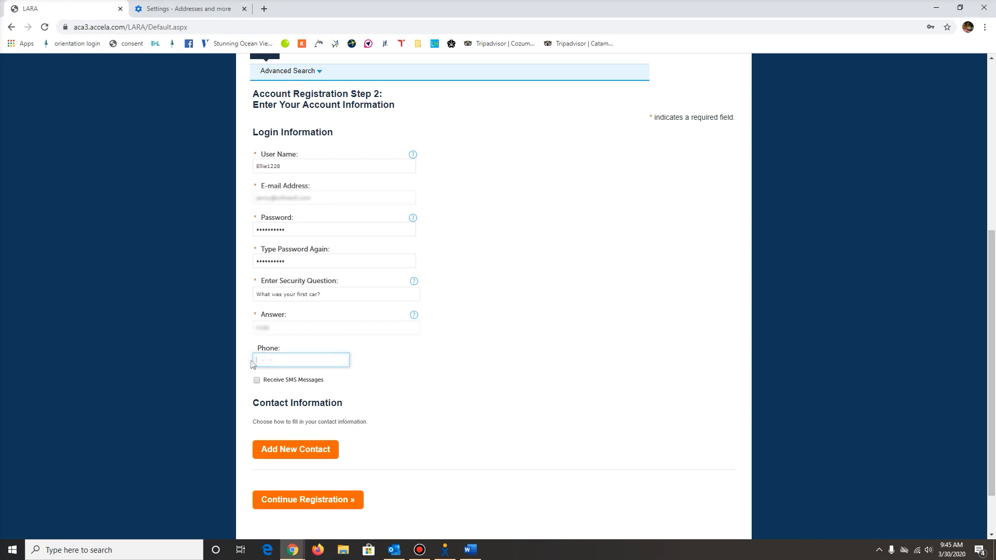
type("23***8")
left_click(375, 368)
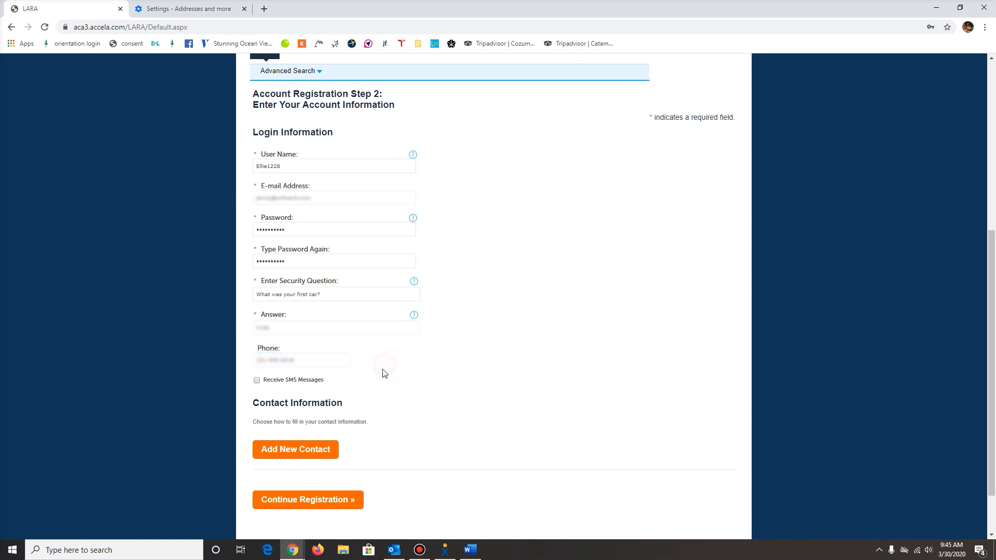
scroll(381, 369, "down", 1)
left_click(257, 330)
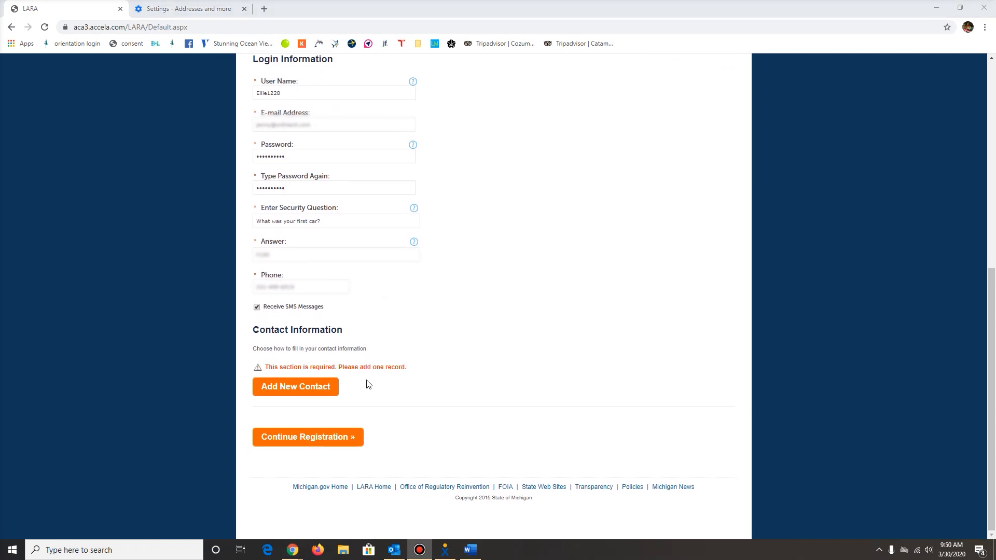
Add a new contact of type Builder (Individual) and continue to its contact information form.
scroll(366, 384, "up", 4)
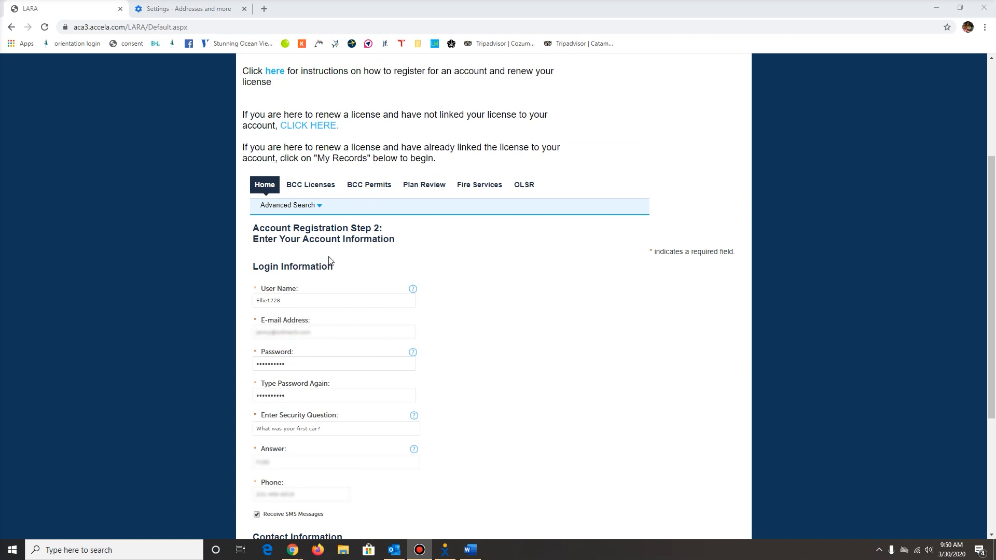
scroll(340, 371, "down", 4)
left_click(302, 389)
left_click(439, 294)
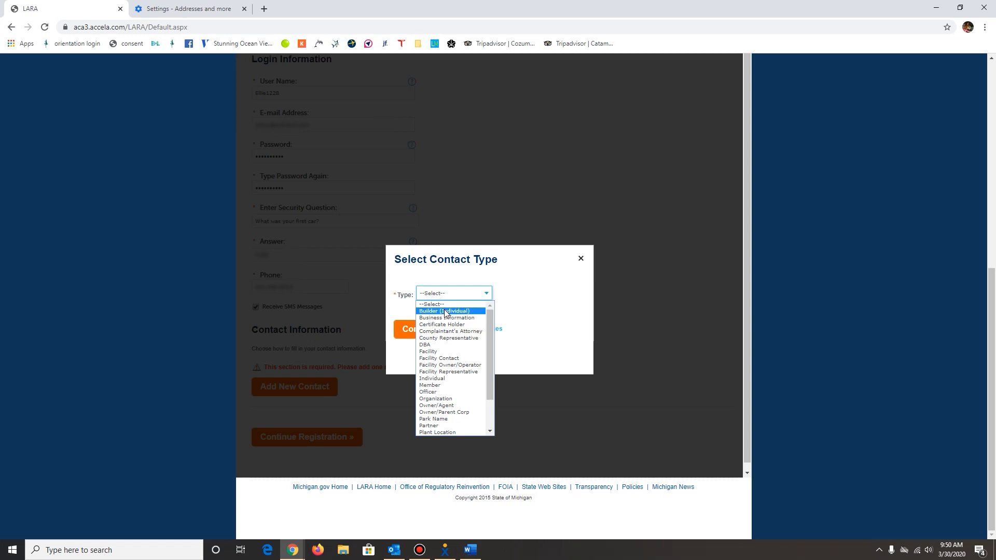
left_click(444, 312)
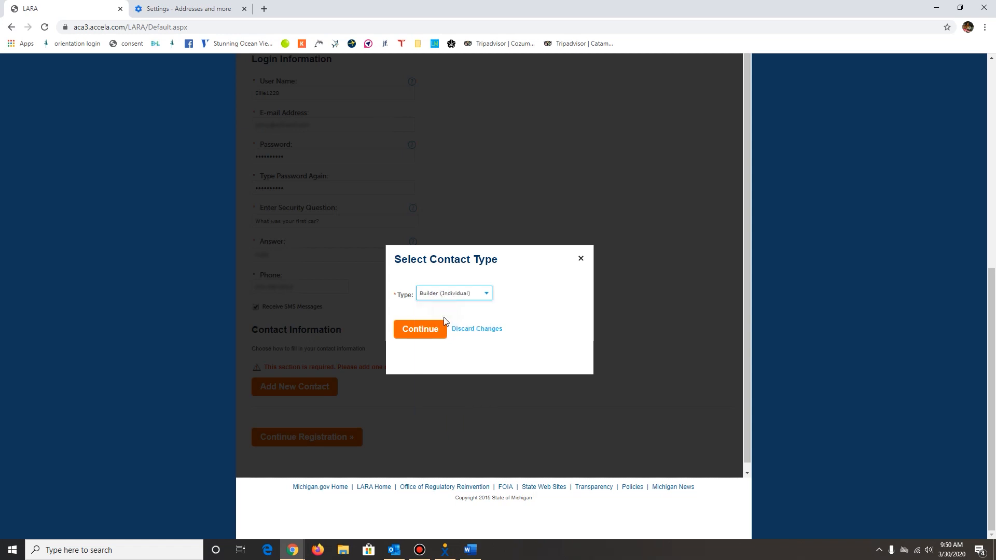
left_click(419, 330)
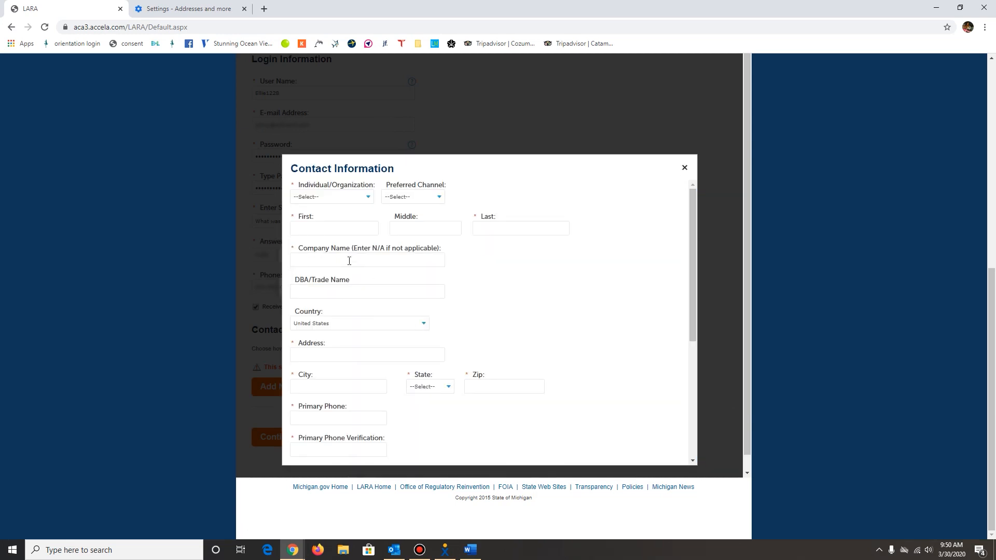
Fill in the contact's first name, middle initial and last name.
left_click(332, 231)
left_click(420, 225)
type("S")
left_click(492, 230)
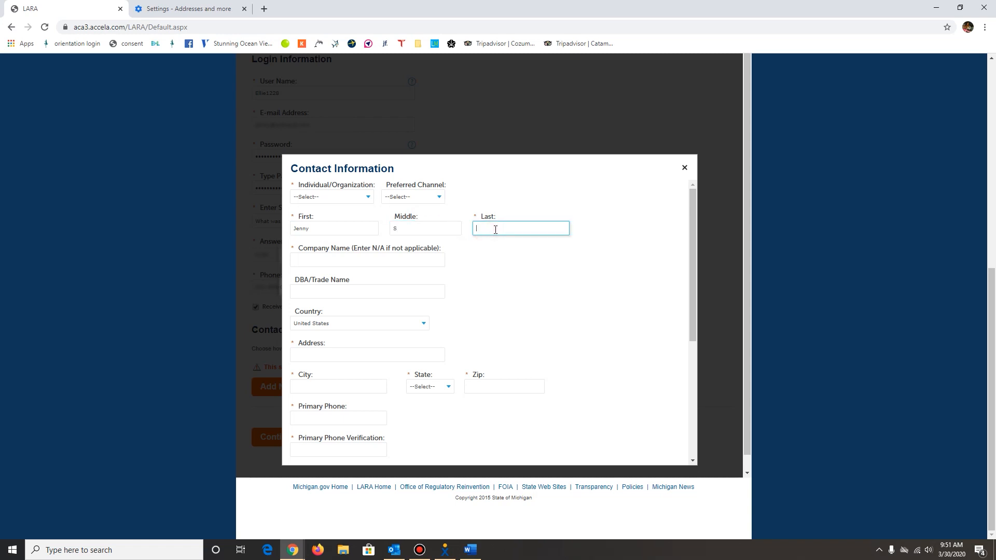
Enter CTI as the contact's company name.
left_click(442, 261)
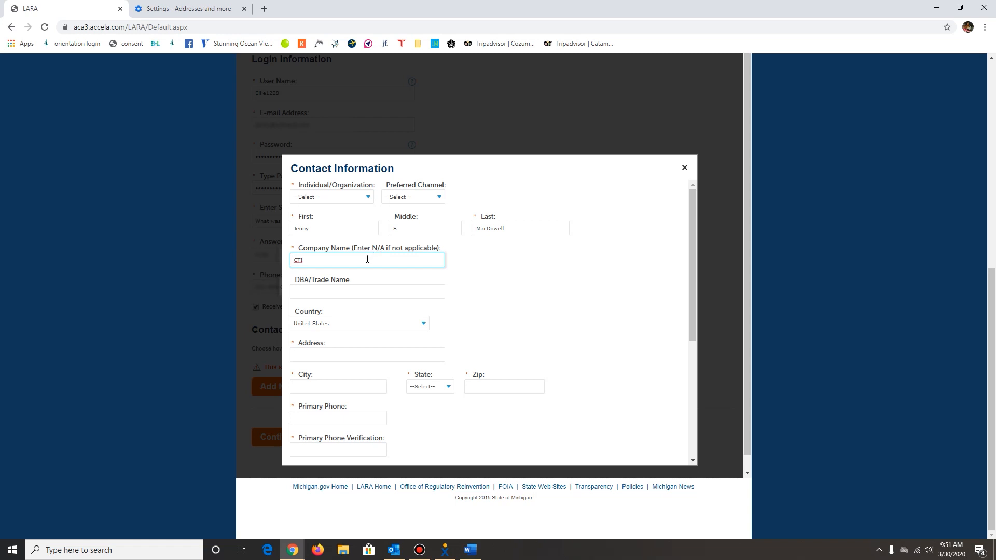
scroll(353, 254, "down", 2)
scroll(327, 240, "up", 1)
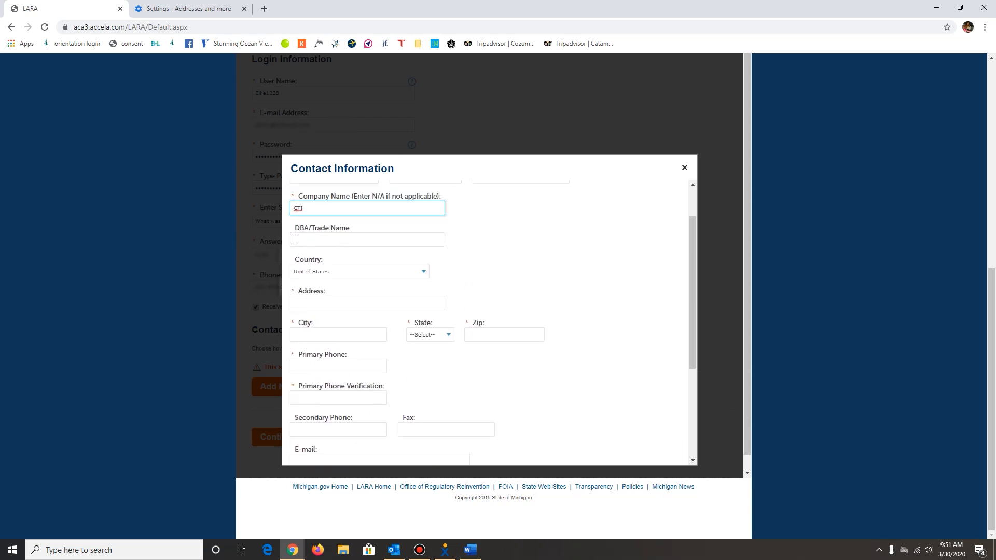
scroll(361, 234, "down", 1)
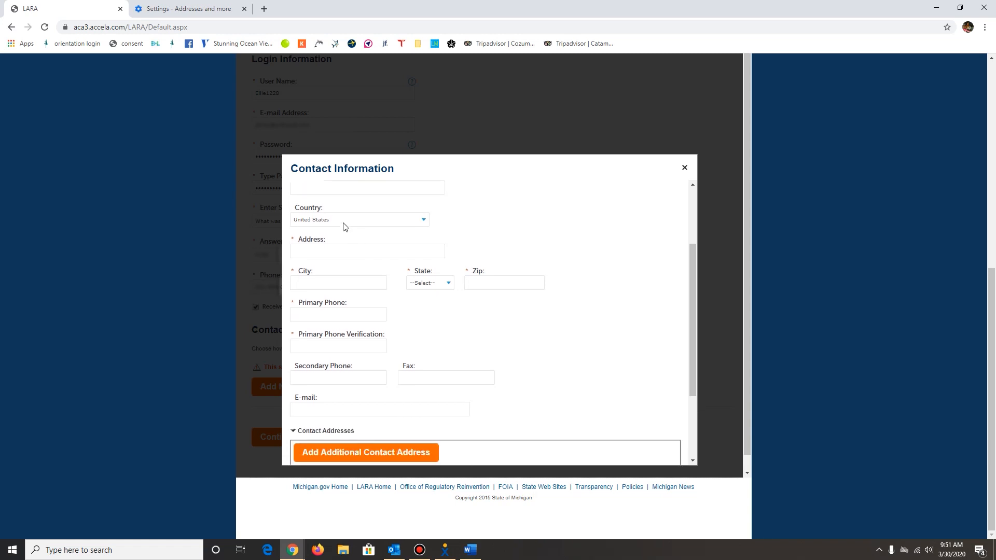
Fill in the contact's street address, city, state and ZIP code.
left_click(324, 252)
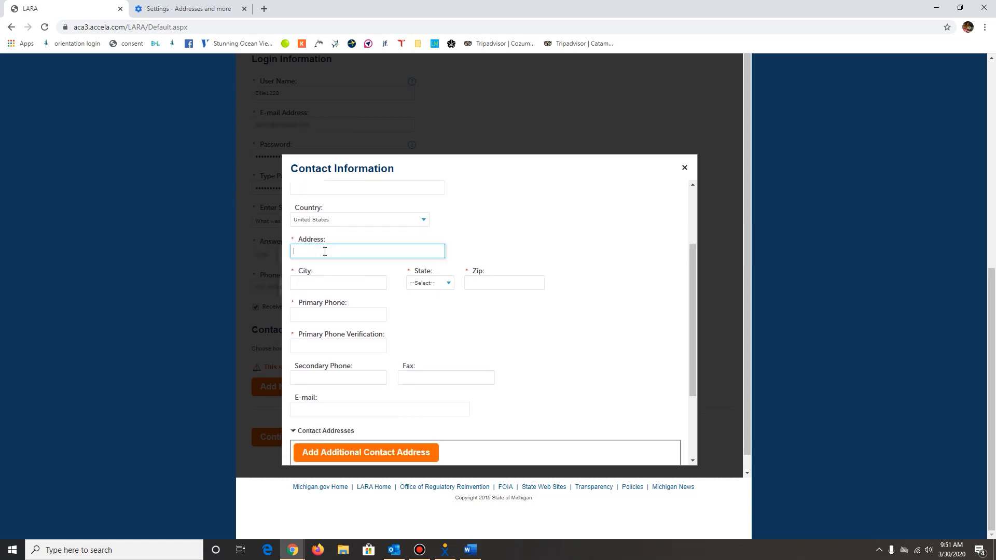
left_click(316, 283)
type("T")
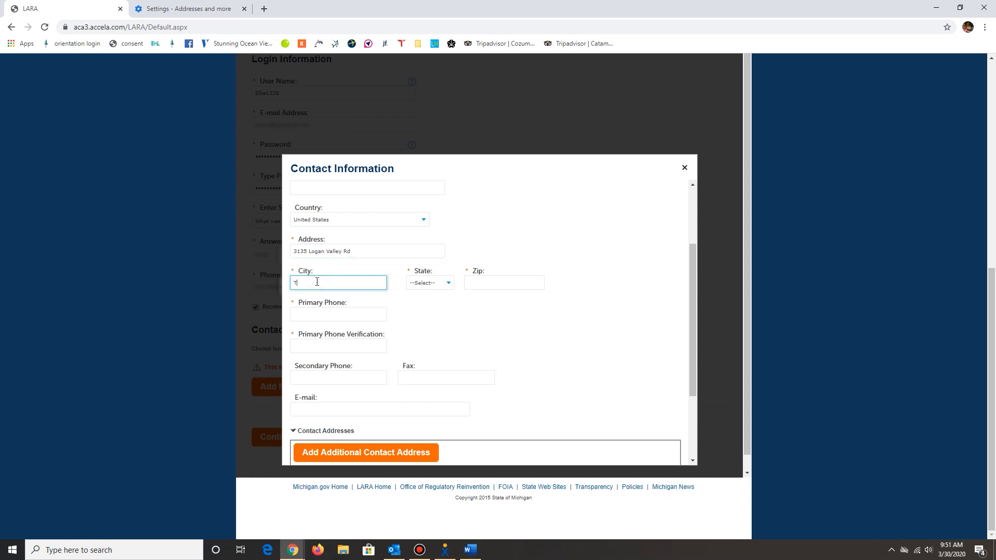
type("raverse City")
left_click(445, 283)
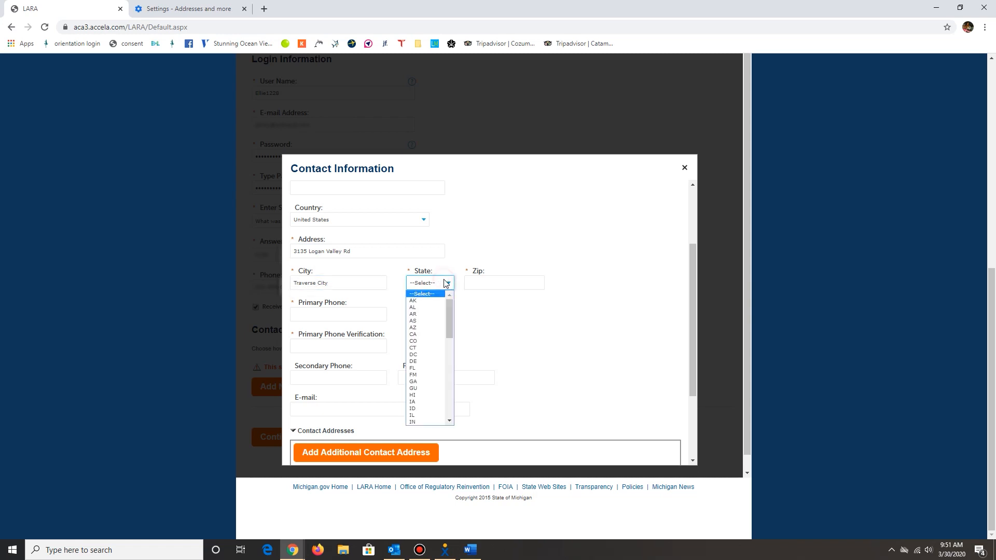
left_click(445, 283)
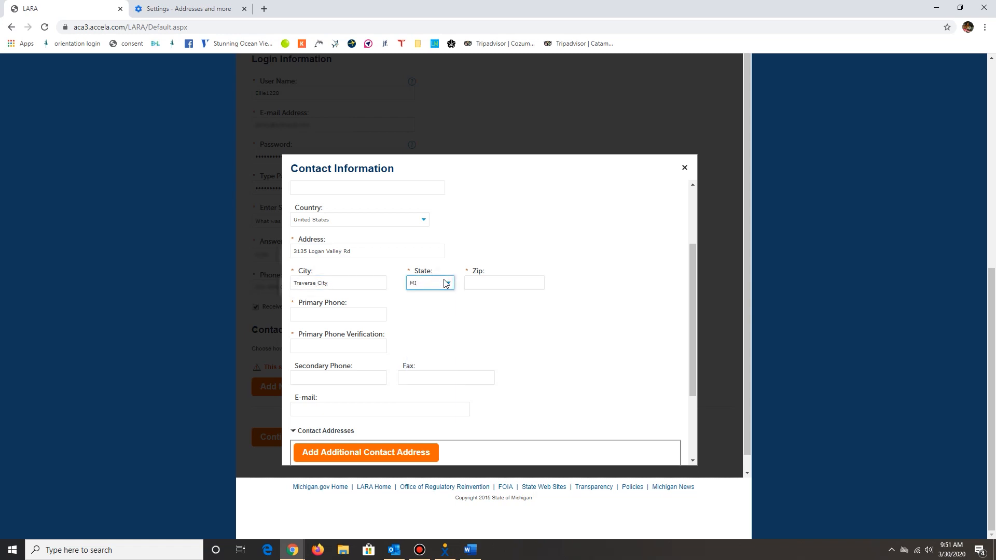
left_click(483, 285)
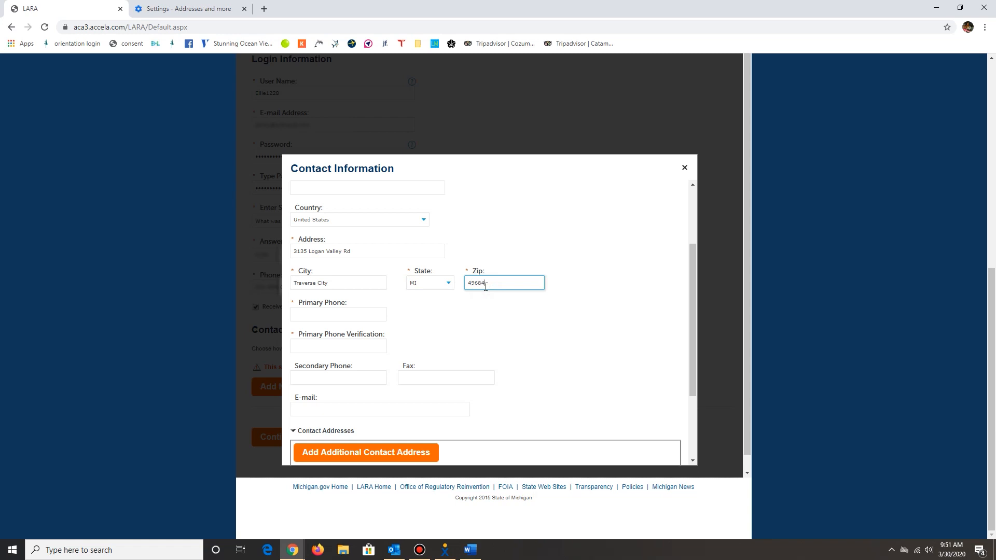
Enter the contact's primary phone number and e-mail address, and submit the contact form.
left_click(331, 315)
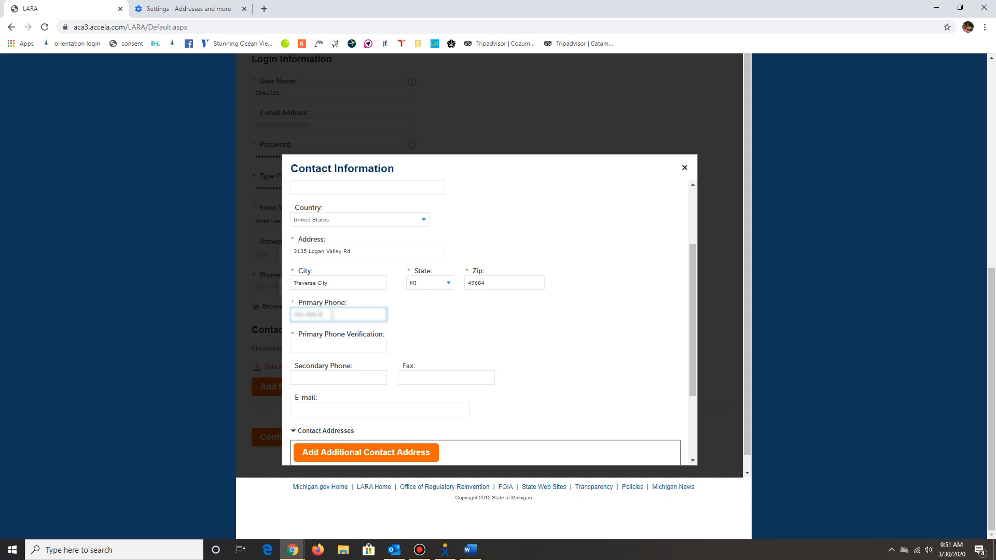
scroll(344, 322, "down", 1)
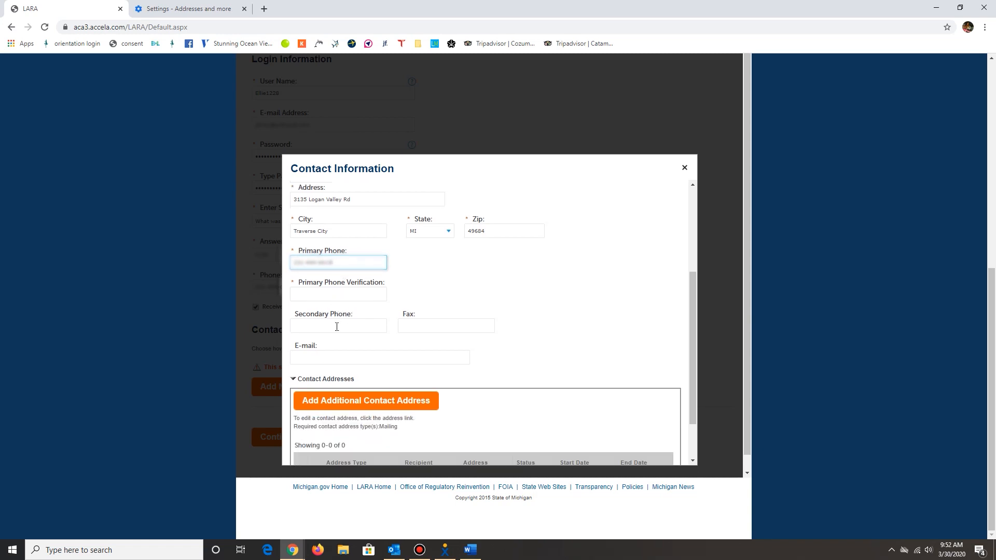
scroll(337, 327, "down", 1)
left_click(345, 310)
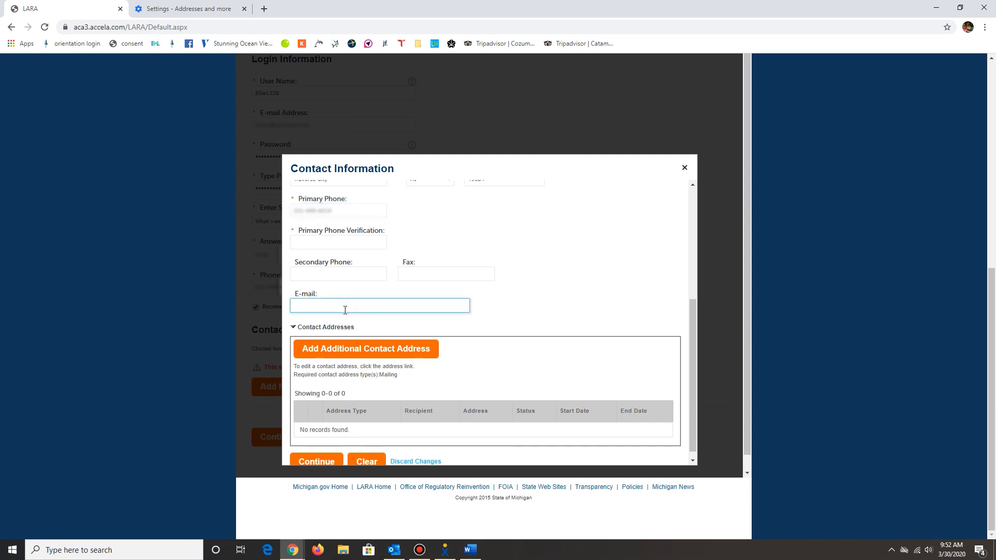
type("a*****.co")
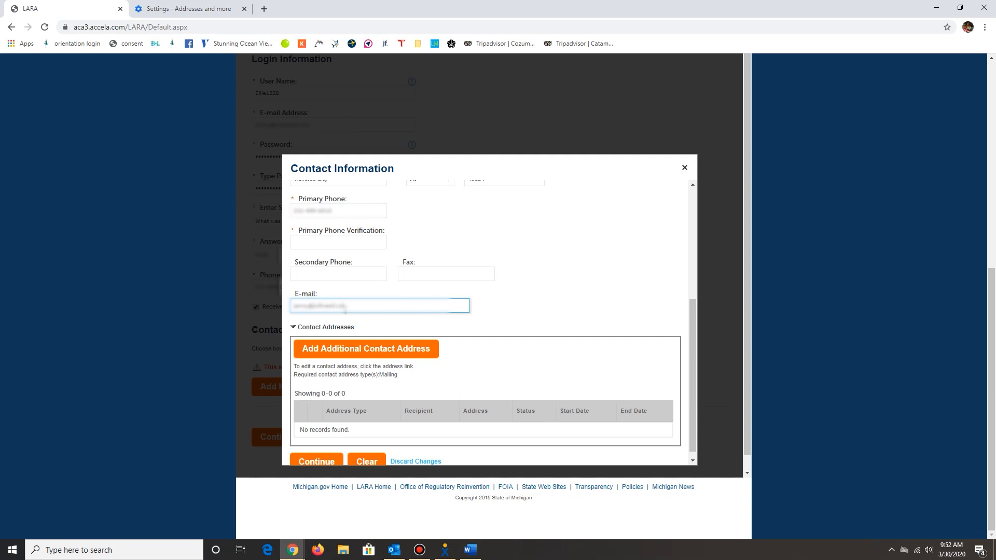
scroll(378, 310, "down", 1)
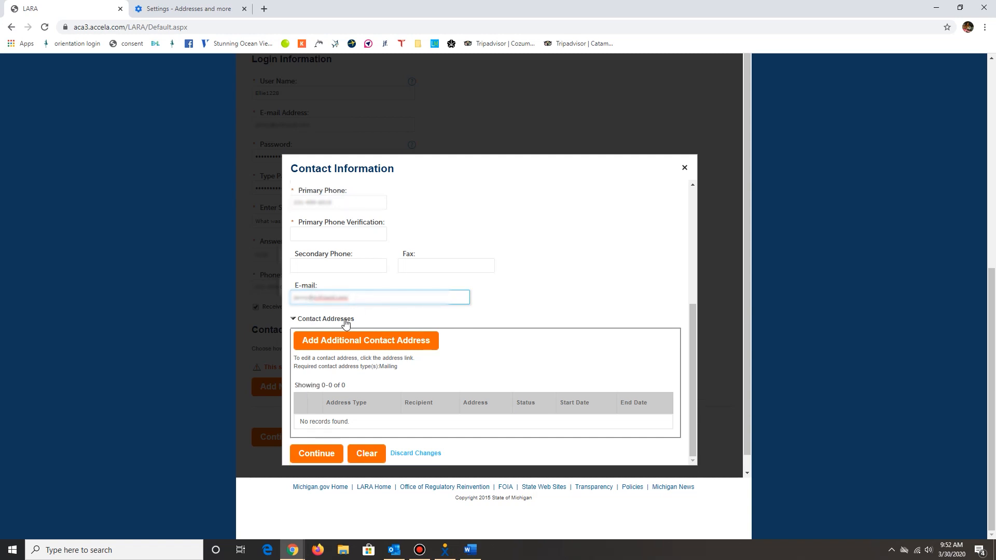
left_click(325, 456)
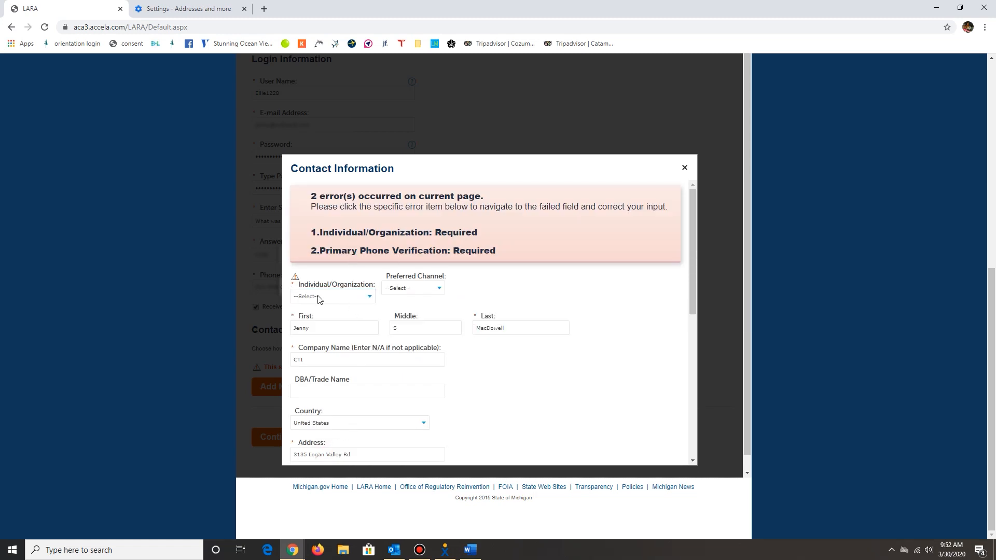
Set the contact's Individual/Organization type to Individual and the preferred channel to E-mail.
left_click(340, 296)
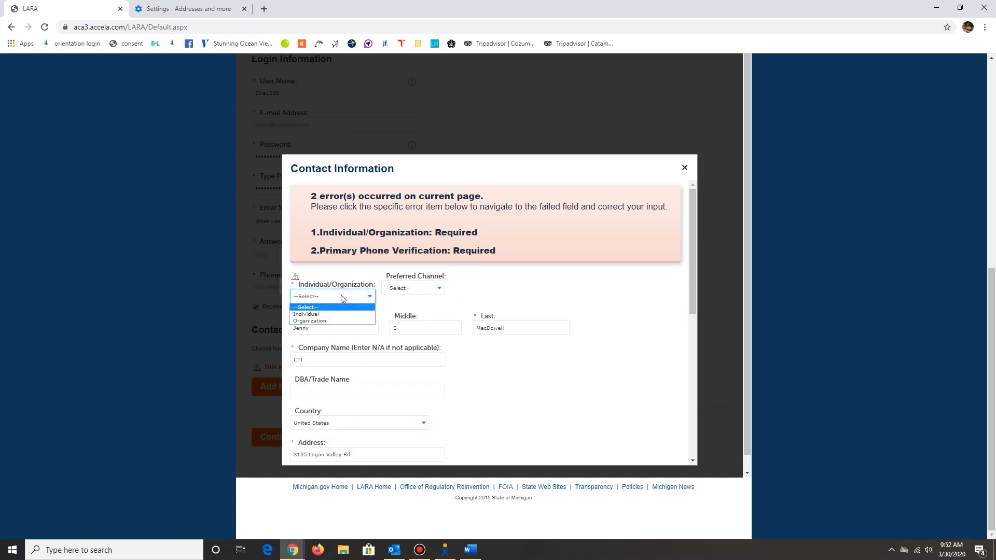
left_click(321, 313)
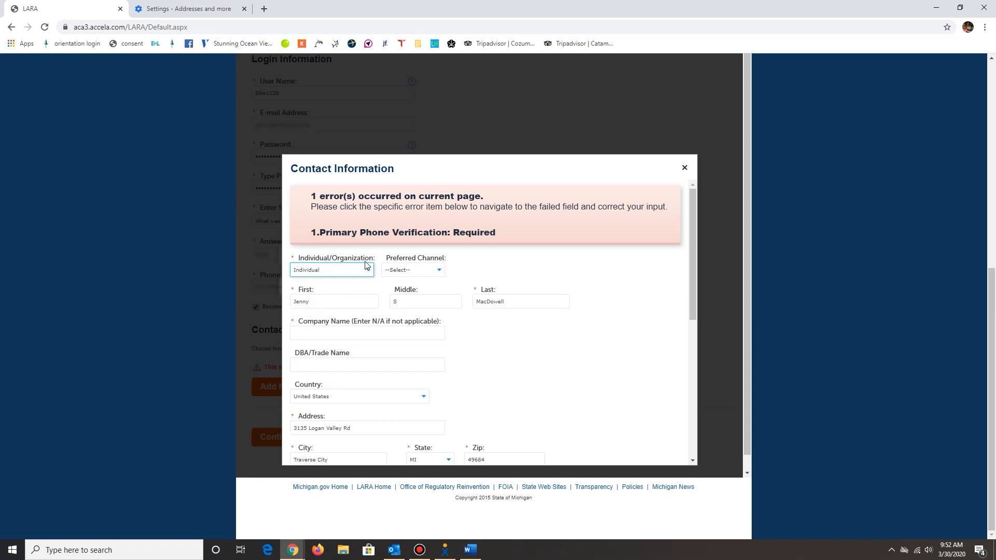
left_click(414, 269)
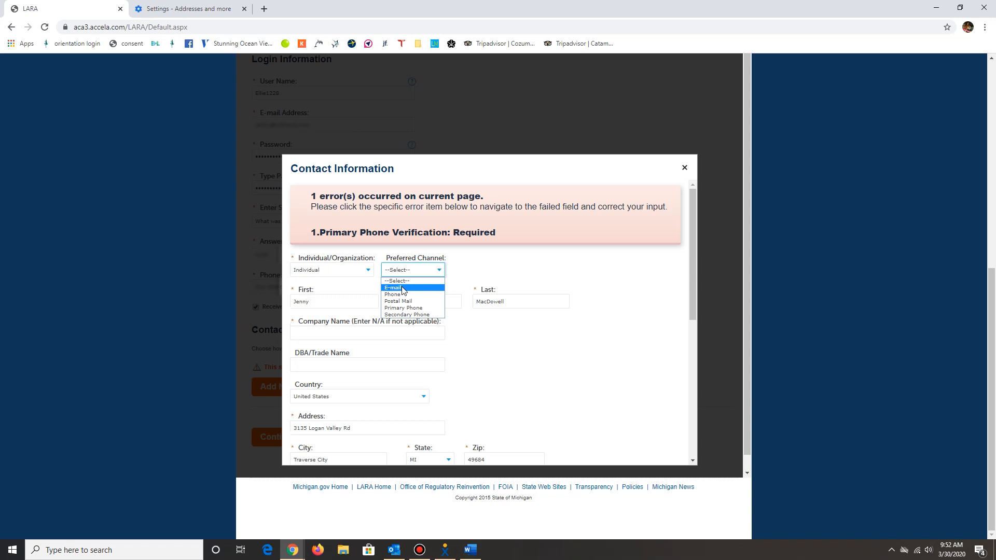
left_click(402, 288)
Repeat the contact's primary phone number for verification and save the contact to the registration.
scroll(397, 284, "down", 2)
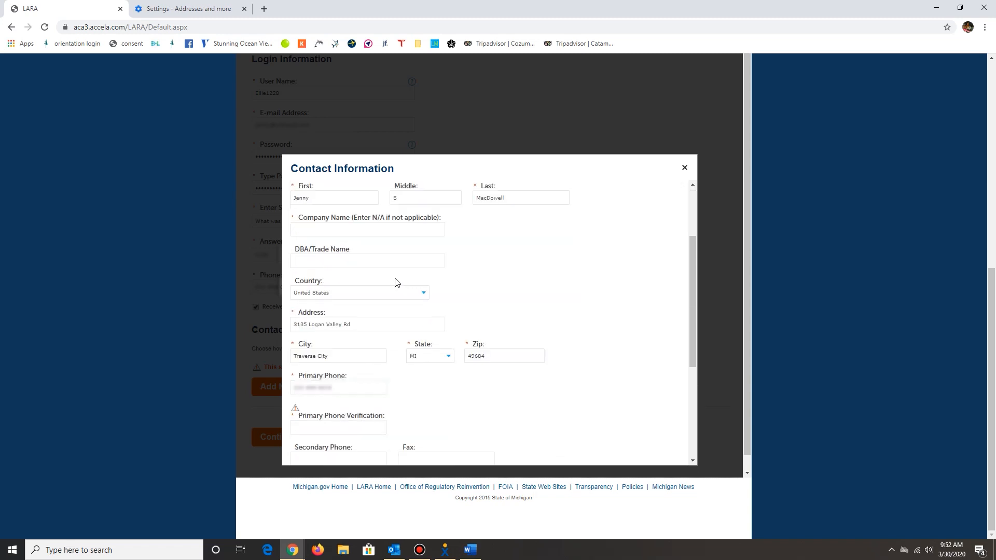
scroll(395, 282, "down", 4)
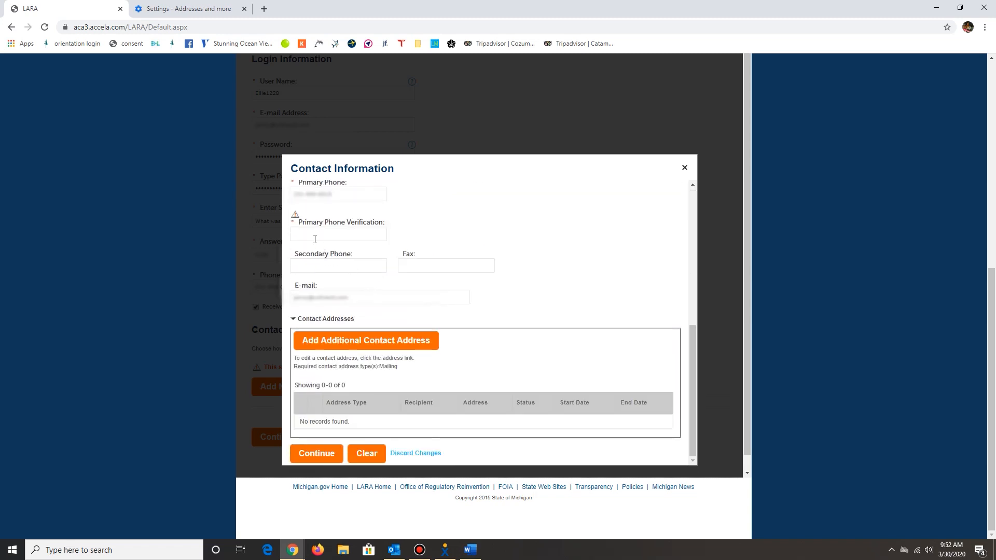
left_click(316, 238)
type("2")
left_click(499, 226)
left_click(326, 439)
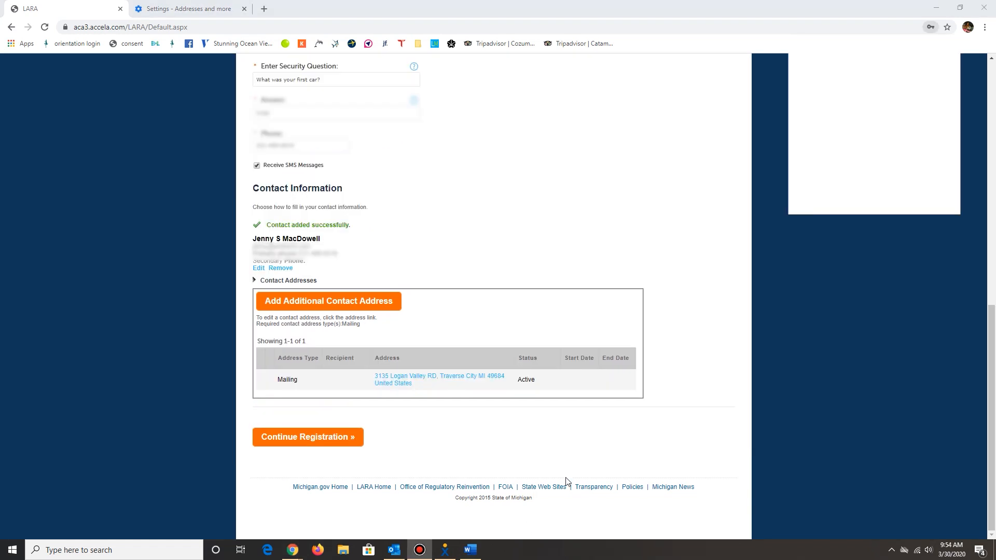
Check the registration entries, continue the registration to create the account, and review the account and contact details.
scroll(524, 460, "up", 4)
scroll(496, 374, "down", 2)
scroll(482, 401, "down", 2)
left_click(322, 437)
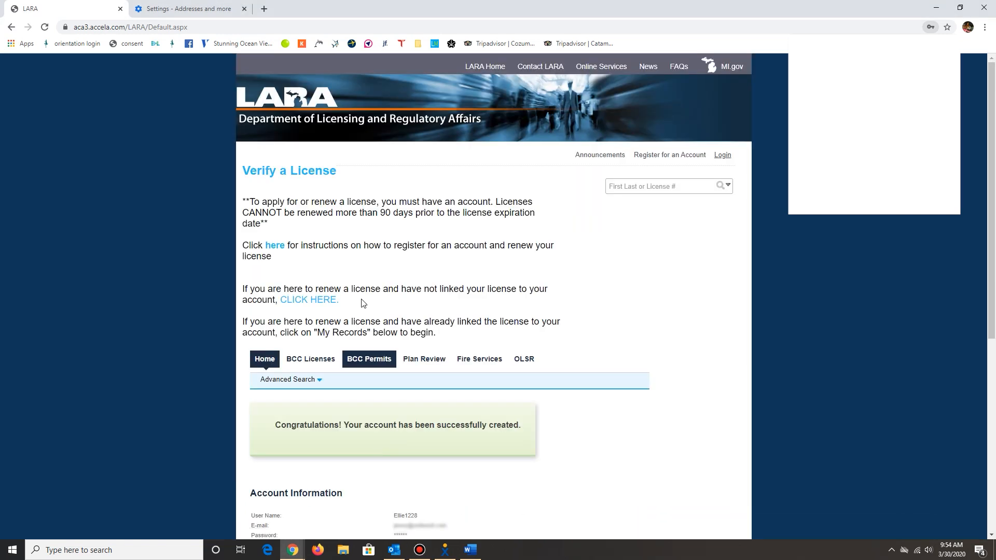
scroll(329, 259, "down", 3)
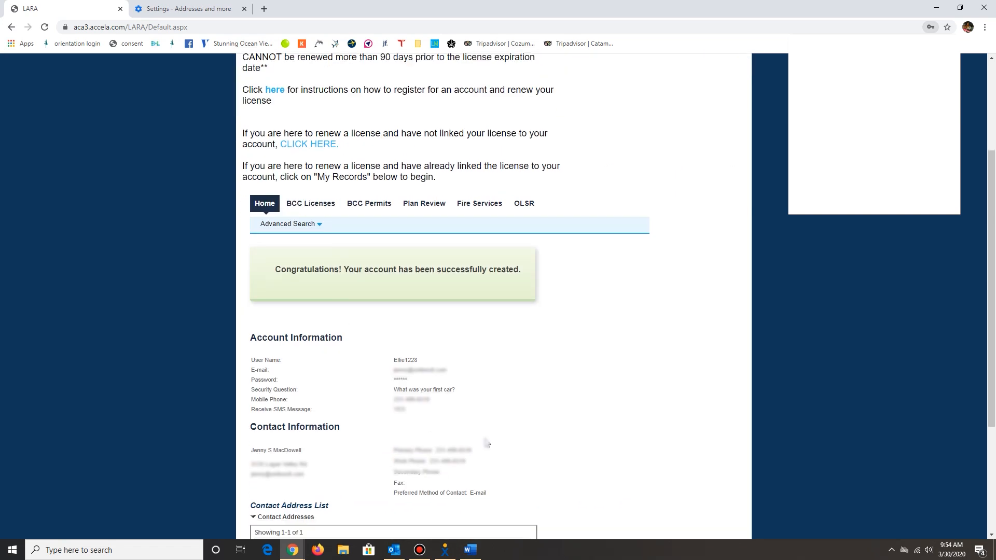
scroll(585, 357, "down", 4)
scroll(585, 356, "up", 7)
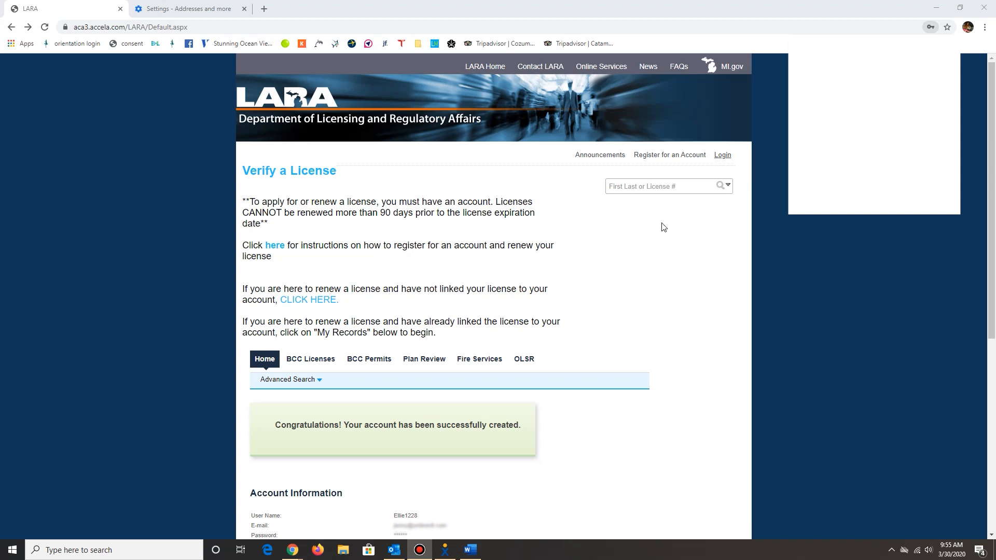
Log in to the portal with the new account's user name and password.
left_click(722, 156)
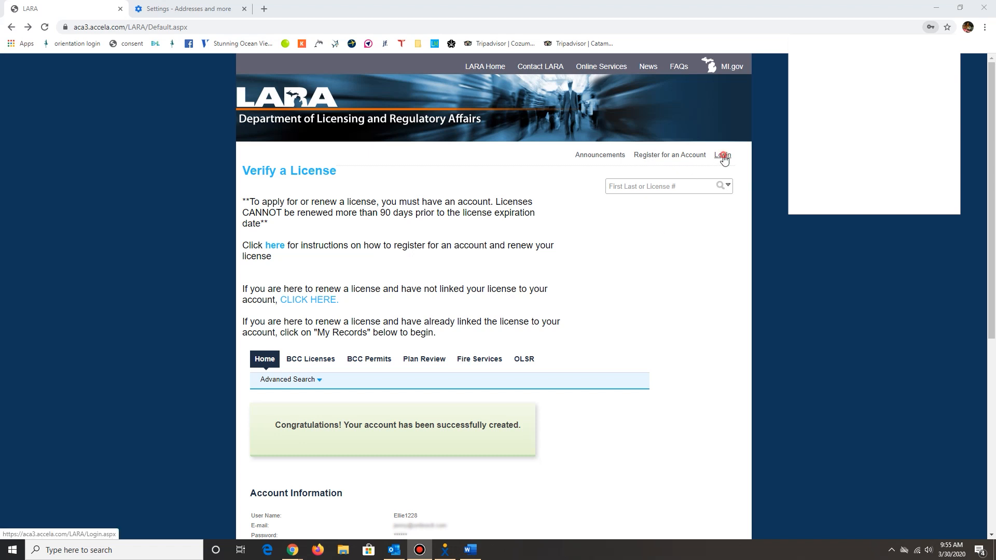
scroll(633, 373, "down", 1)
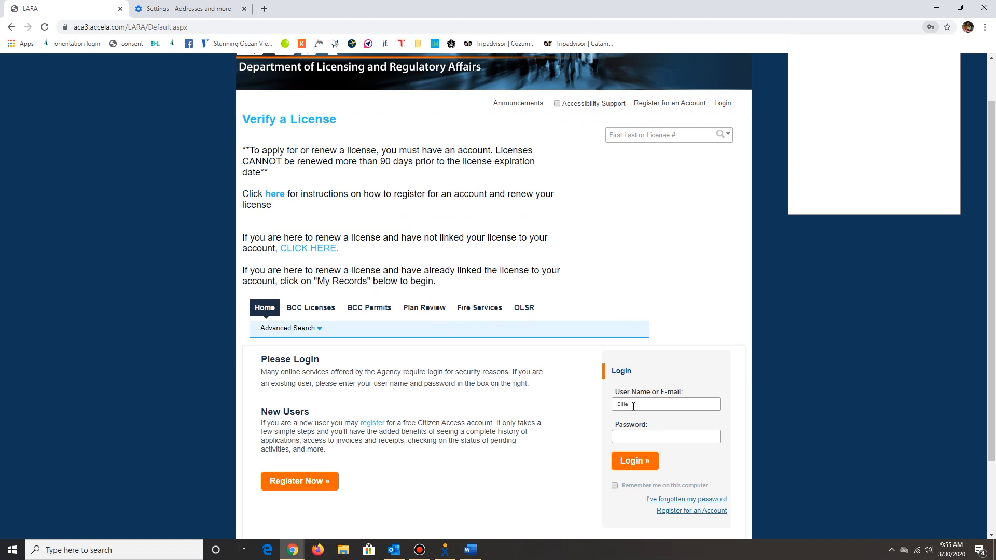
left_click(640, 436)
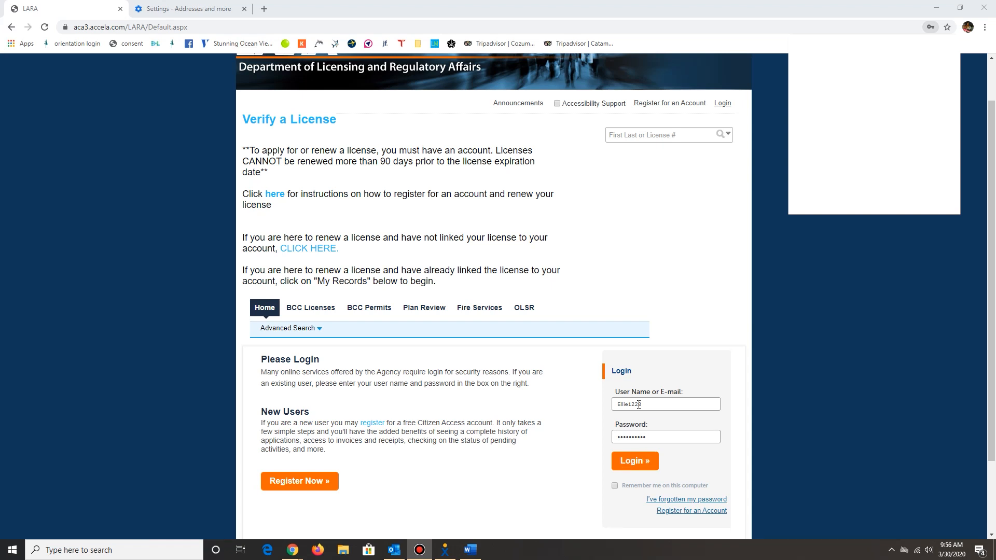
left_click(635, 461)
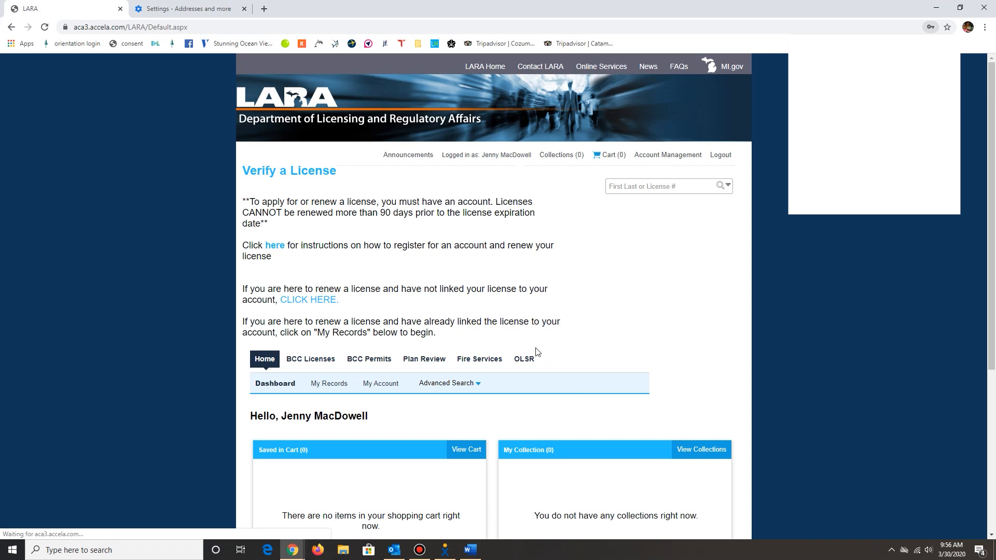
Start the application for linking a license to the account, accept the General Disclaimer terms and continue.
scroll(434, 305, "down", 3)
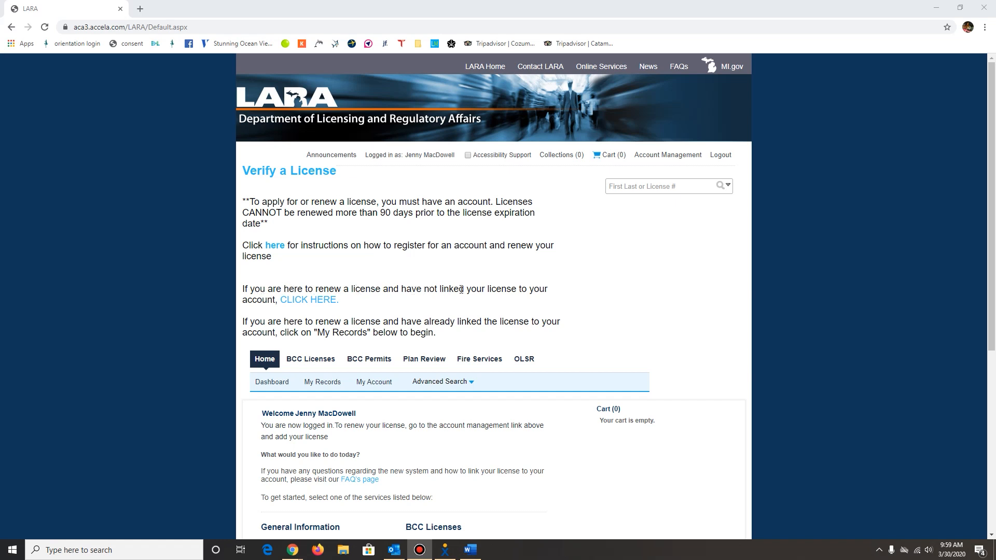
left_click(307, 301)
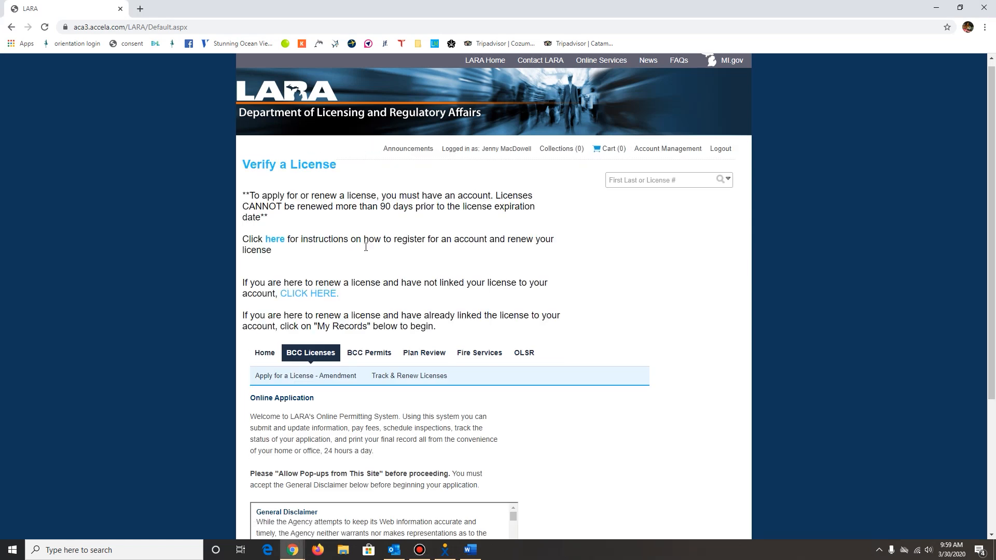
scroll(363, 311, "down", 4)
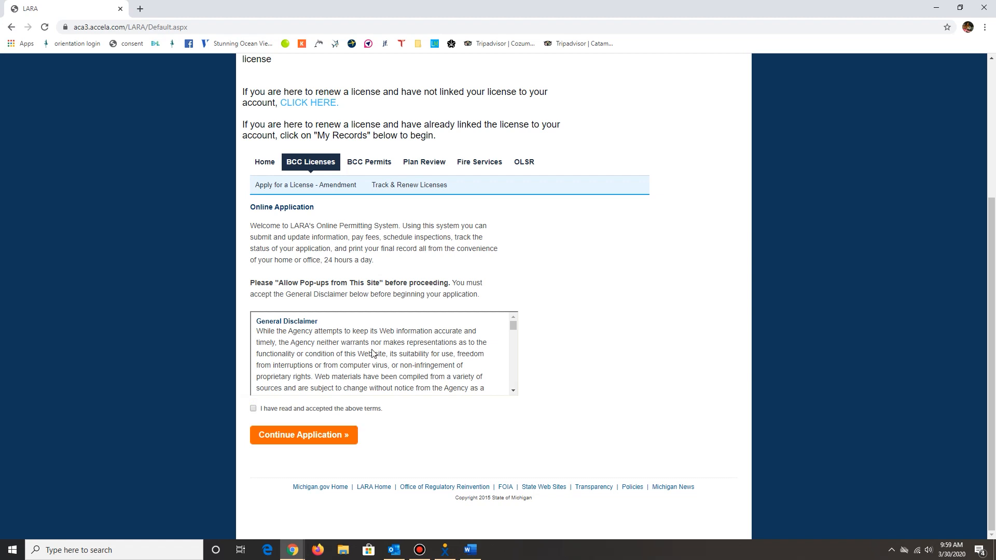
left_click(253, 409)
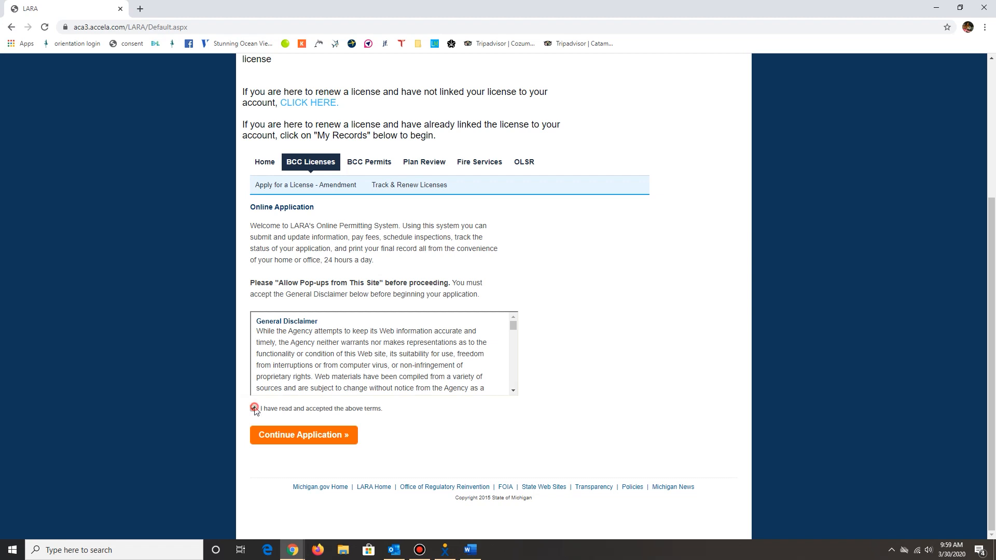
left_click(299, 436)
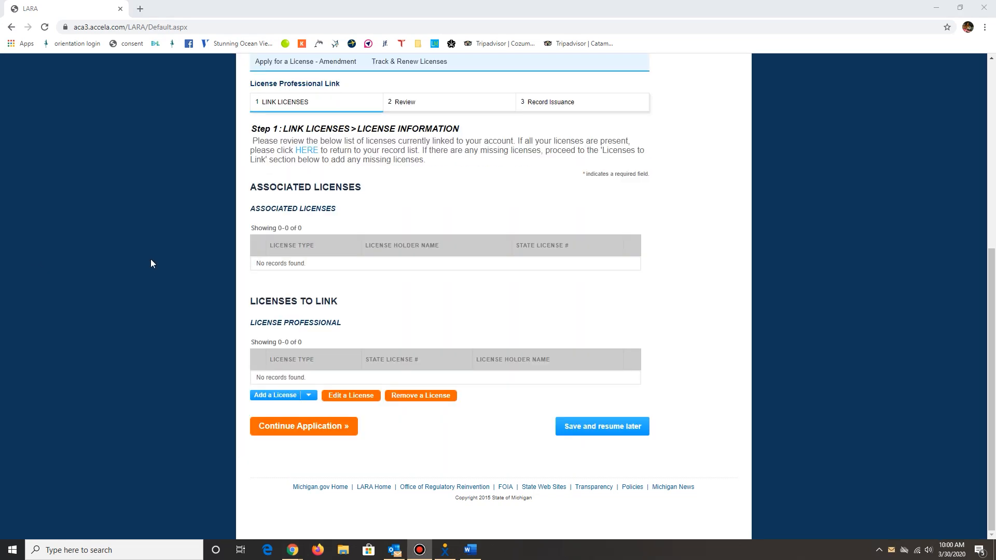
Add a Residential Builder Individual license to link, with the state license number and license holder's name.
left_click(284, 398)
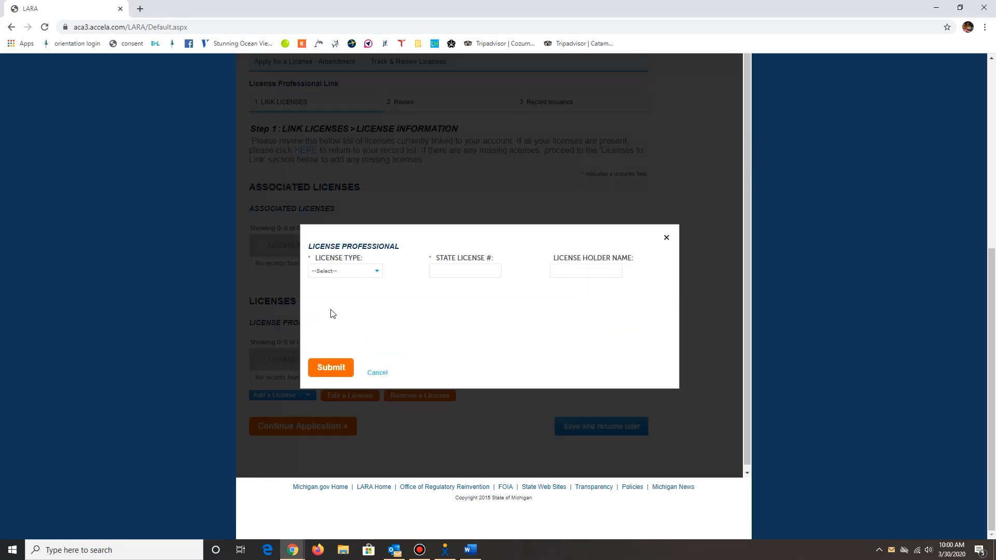
left_click(352, 275)
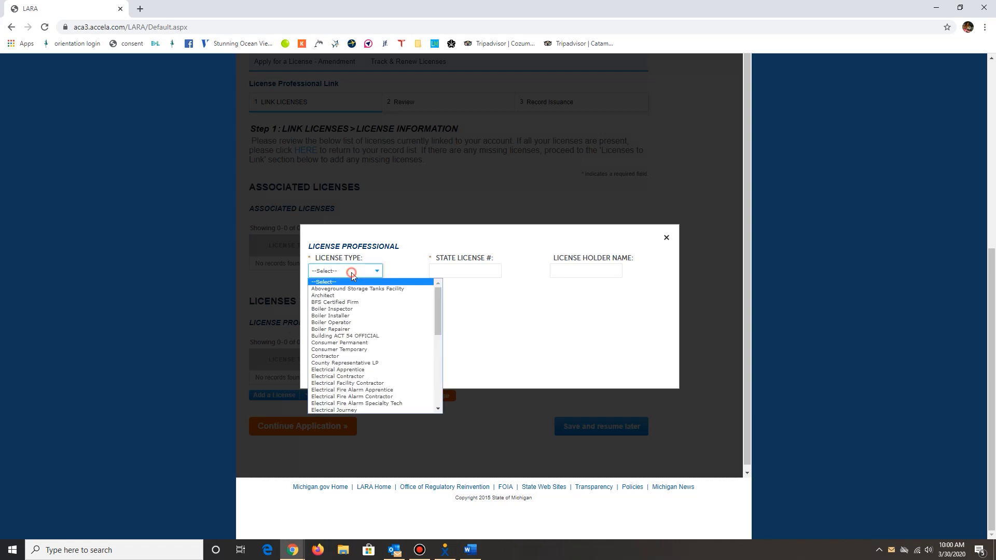
scroll(352, 298, "down", 5)
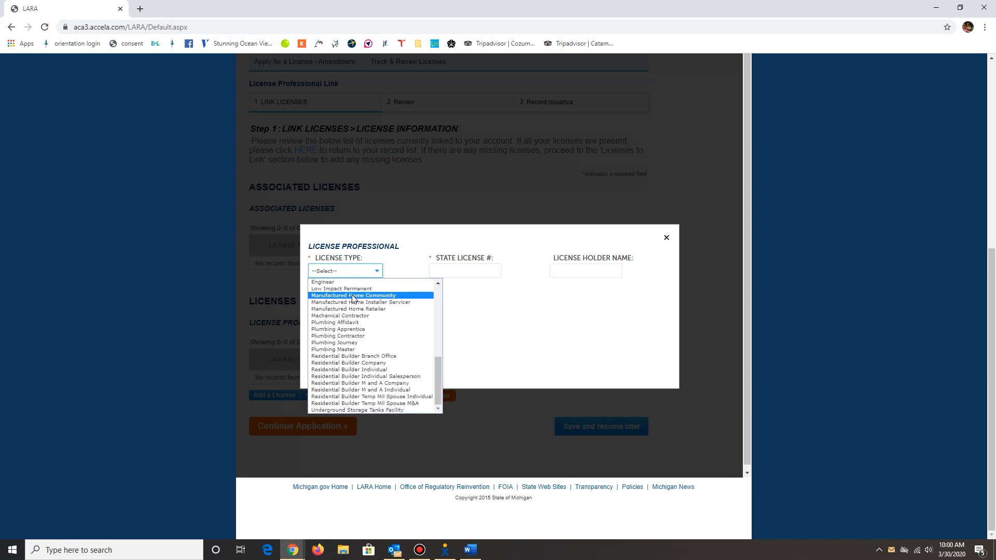
left_click(374, 372)
left_click(461, 272)
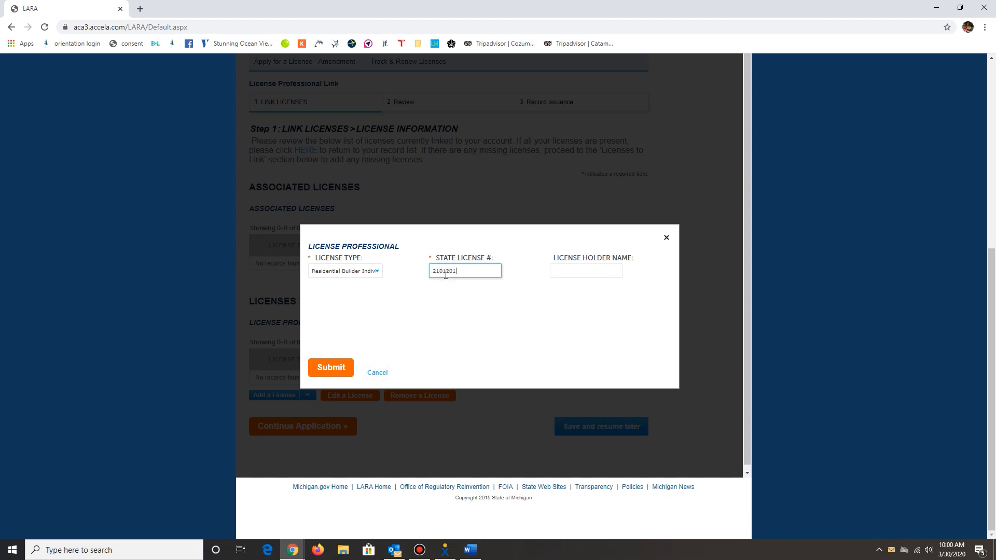
left_click(576, 266)
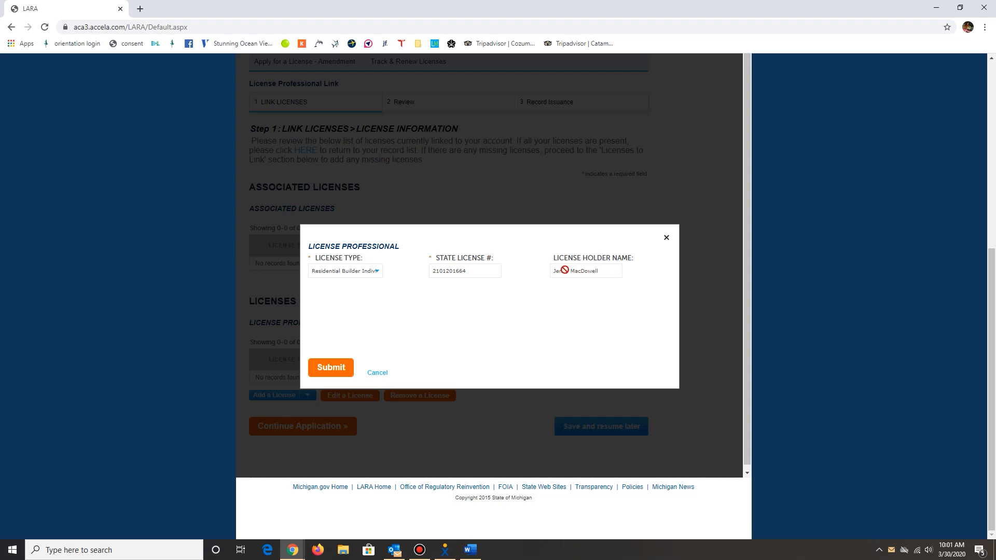
left_click(332, 368)
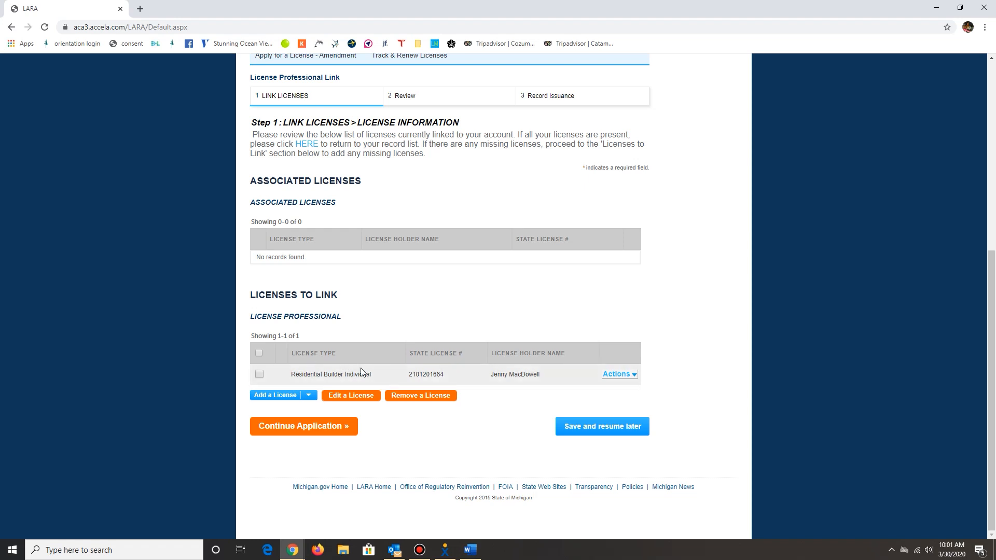
Continue the license link application, review the Residential Builder Individual license to link, and submit the application.
left_click(311, 426)
scroll(394, 280, "down", 3)
scroll(383, 298, "down", 3)
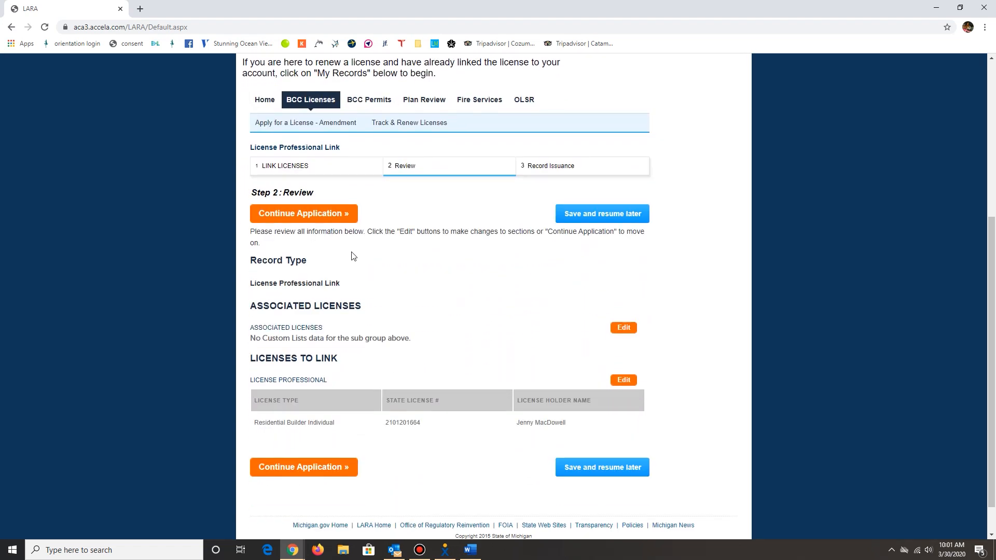
scroll(446, 278, "up", 1)
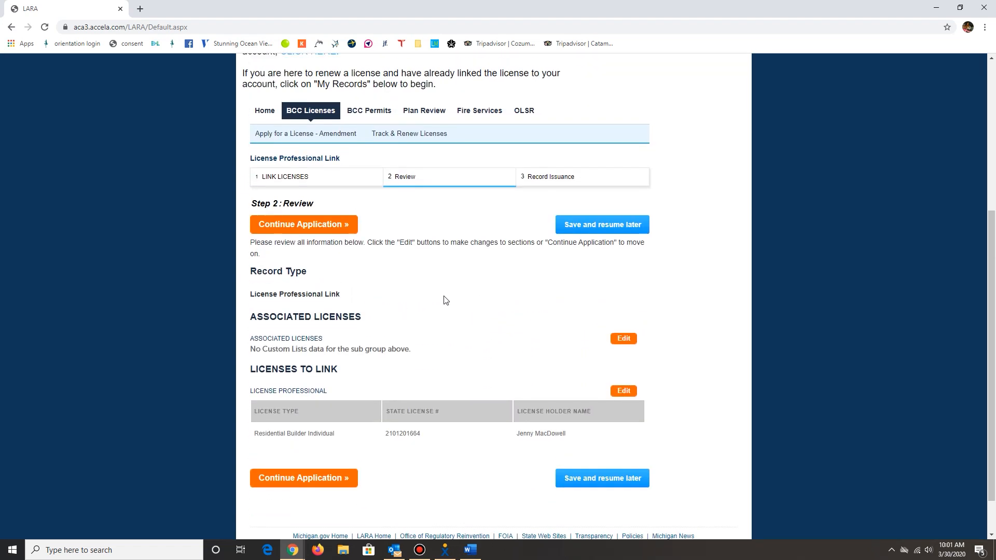
scroll(422, 279, "down", 1)
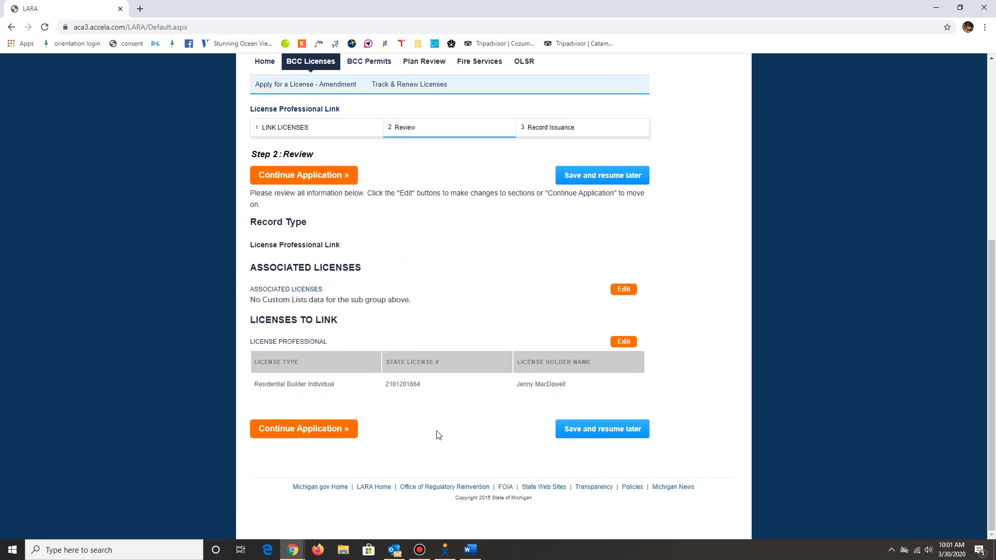
left_click(309, 429)
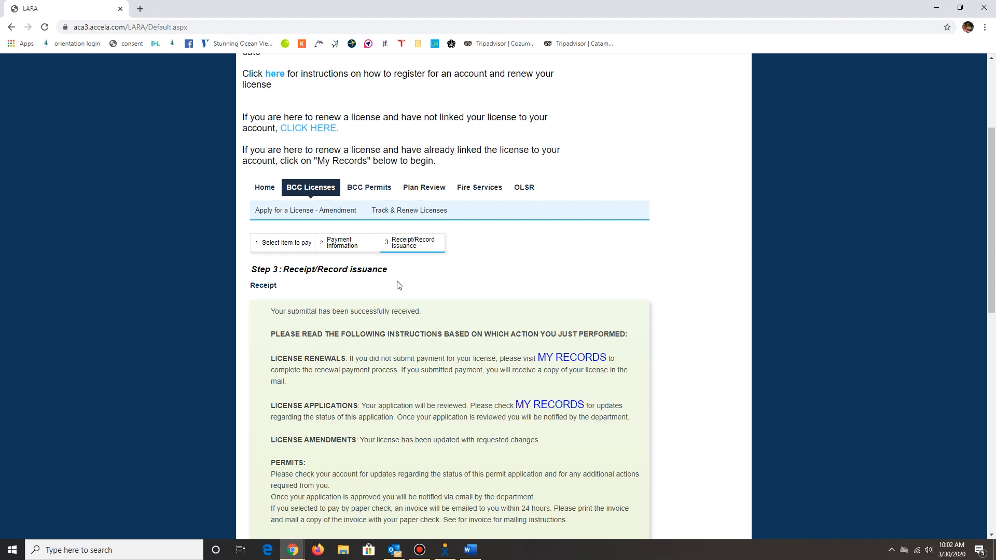
Return to the portal home page, view the account's records and check the Individual Builder License's status.
left_click(266, 193)
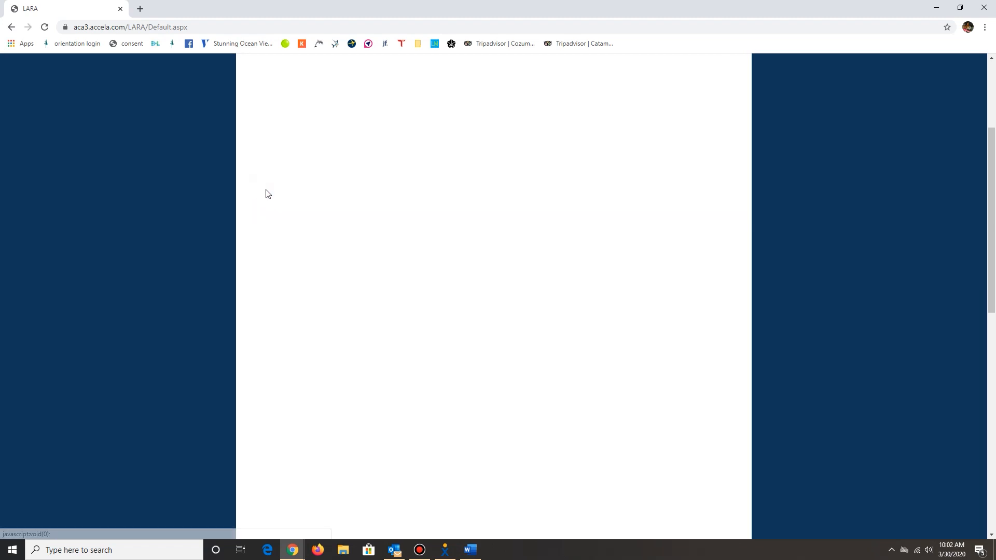
scroll(367, 244, "down", 5)
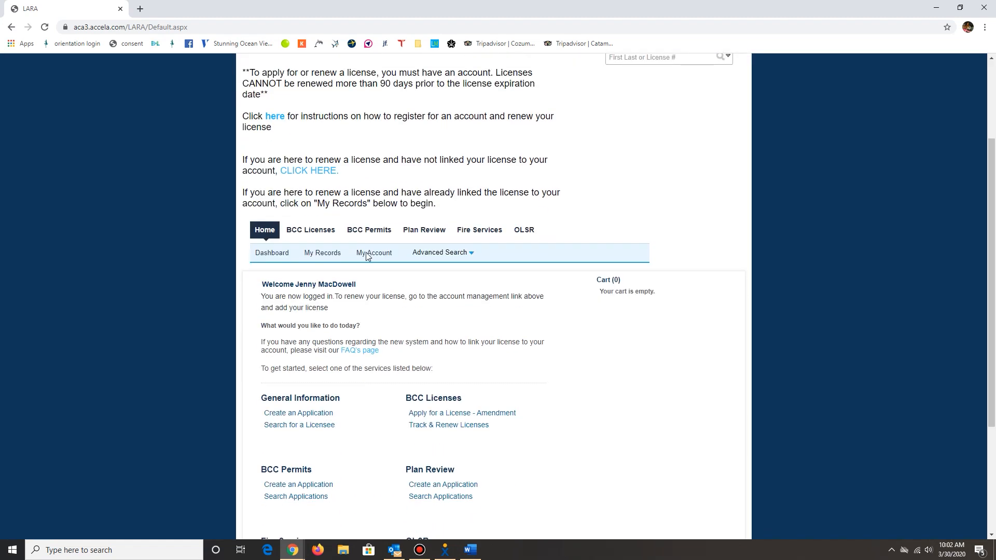
scroll(367, 259, "up", 5)
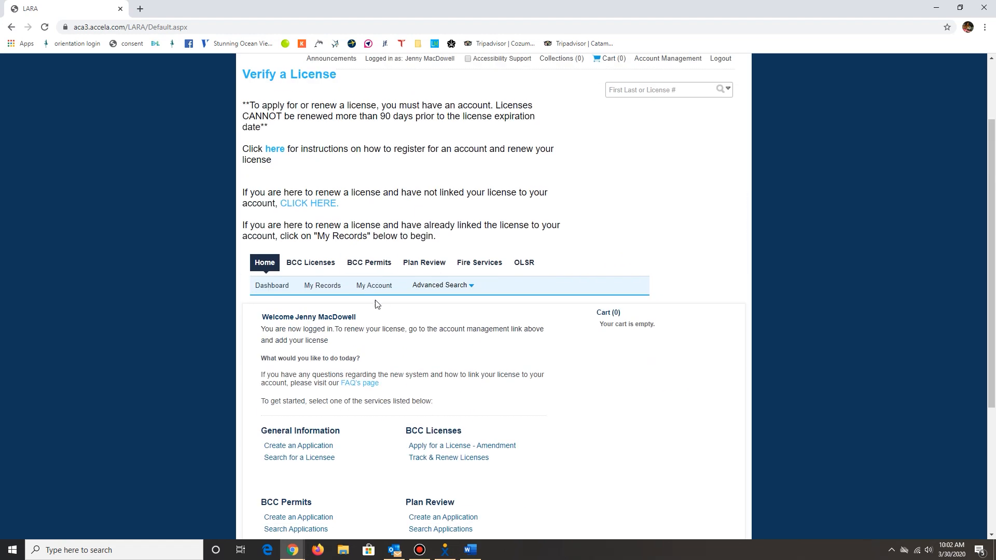
left_click(321, 286)
scroll(385, 272, "down", 2)
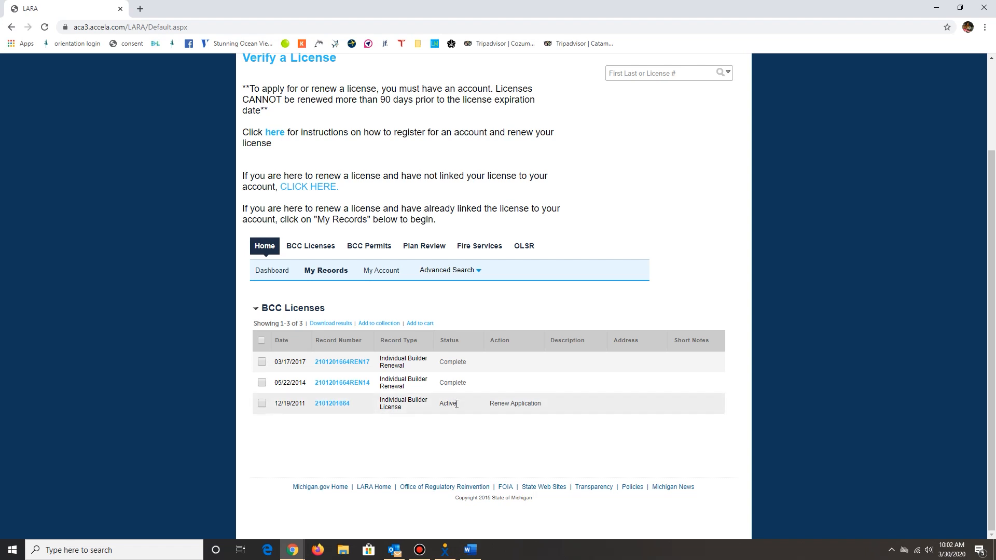
left_click_drag(459, 407, 383, 404)
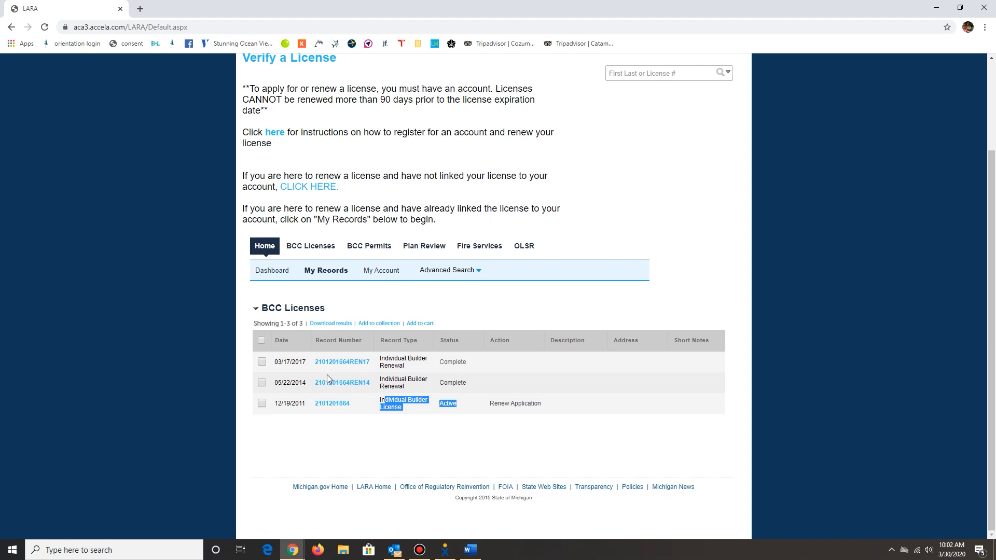
Open the Individual Builder License record from the account's records and start its renewal application.
left_click(291, 193)
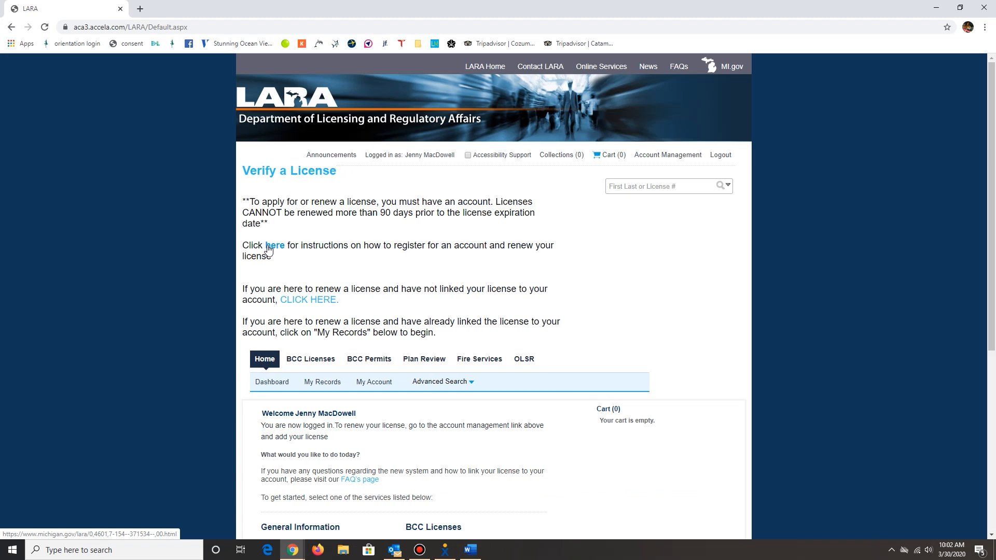
scroll(358, 275, "down", 1)
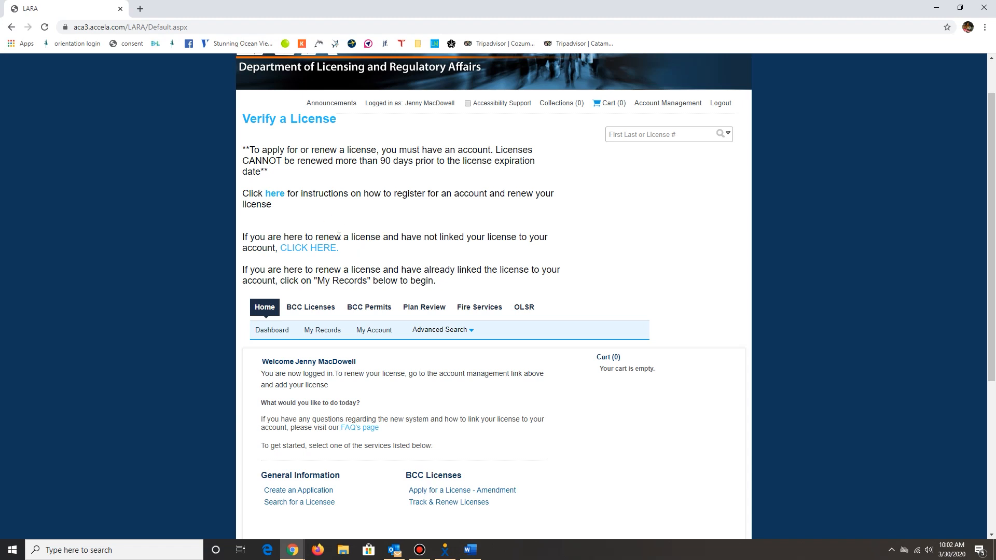
scroll(338, 254, "down", 2)
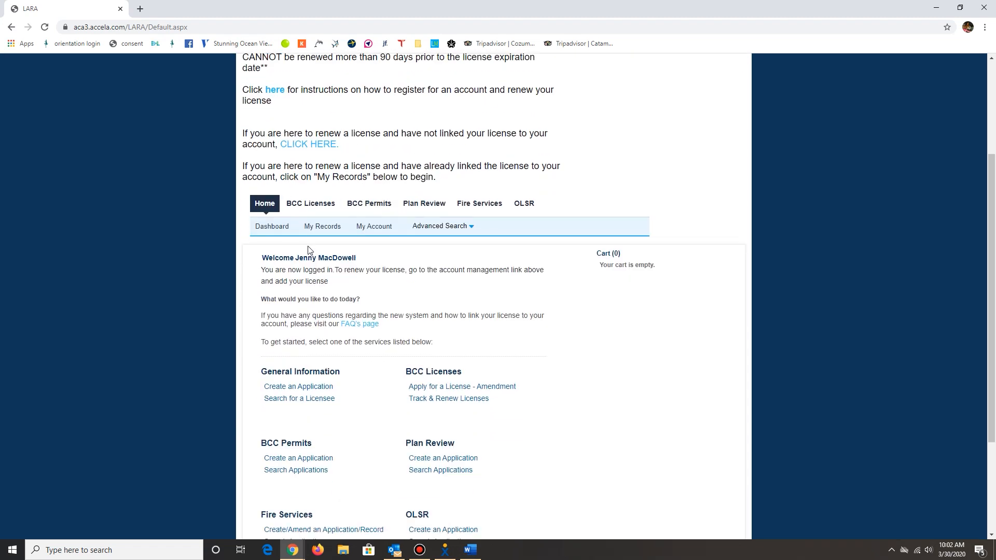
left_click(327, 226)
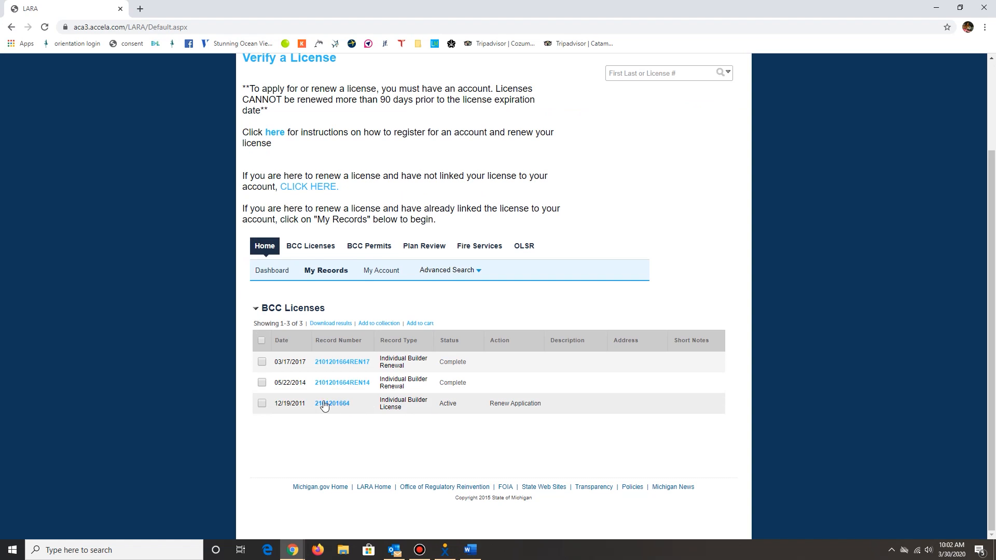
left_click(333, 404)
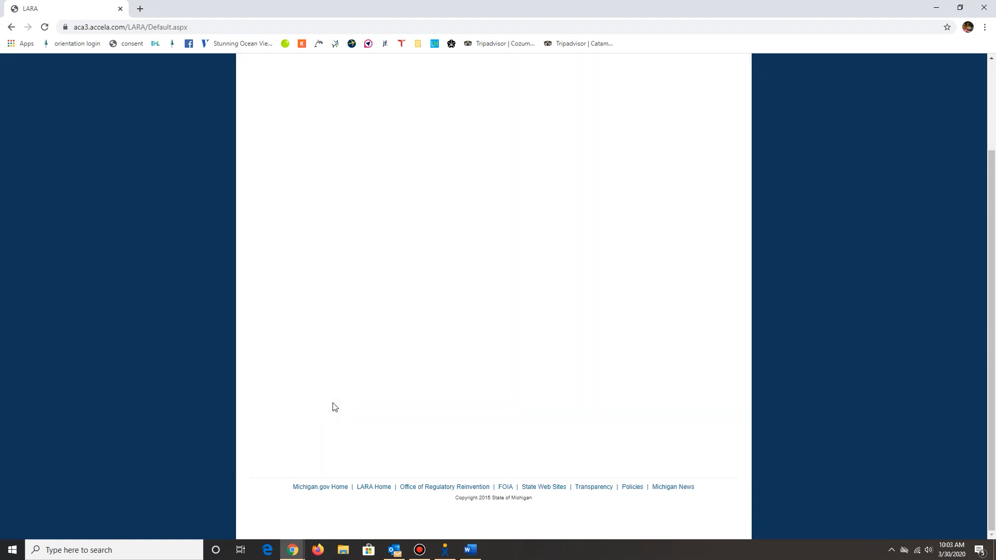
scroll(392, 284, "down", 1)
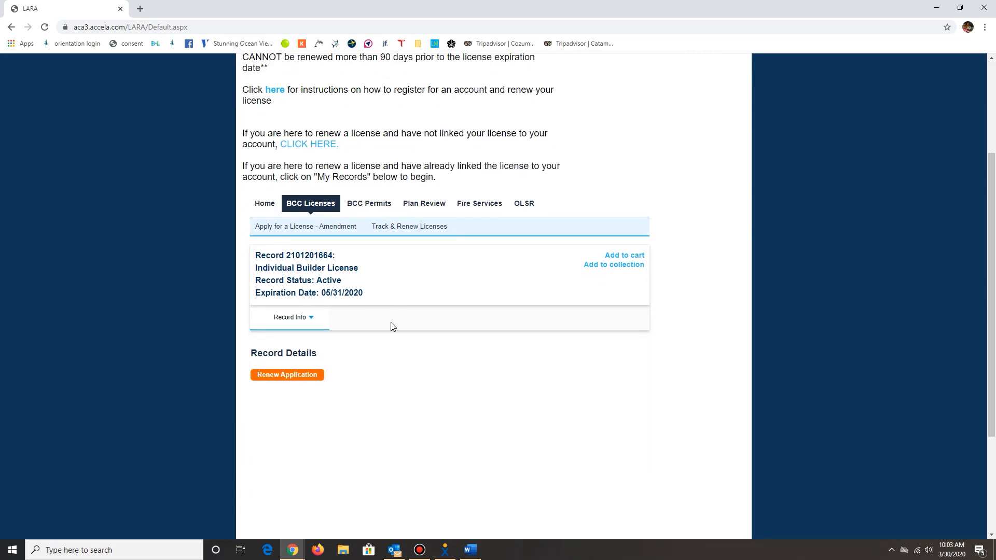
left_click(288, 379)
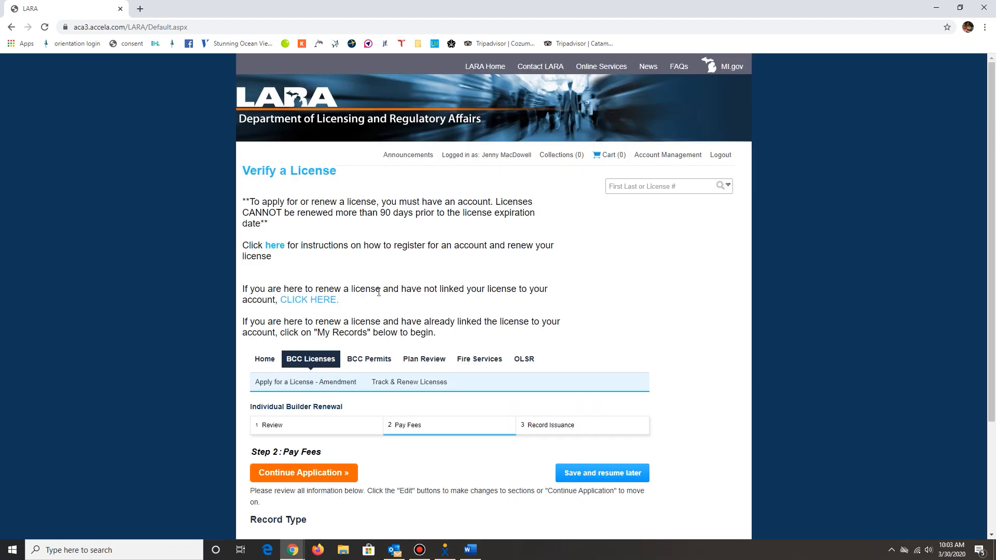
Continue the Individual Builder Renewal application, review its fees and check out the renewal in the cart.
scroll(378, 295, "down", 3)
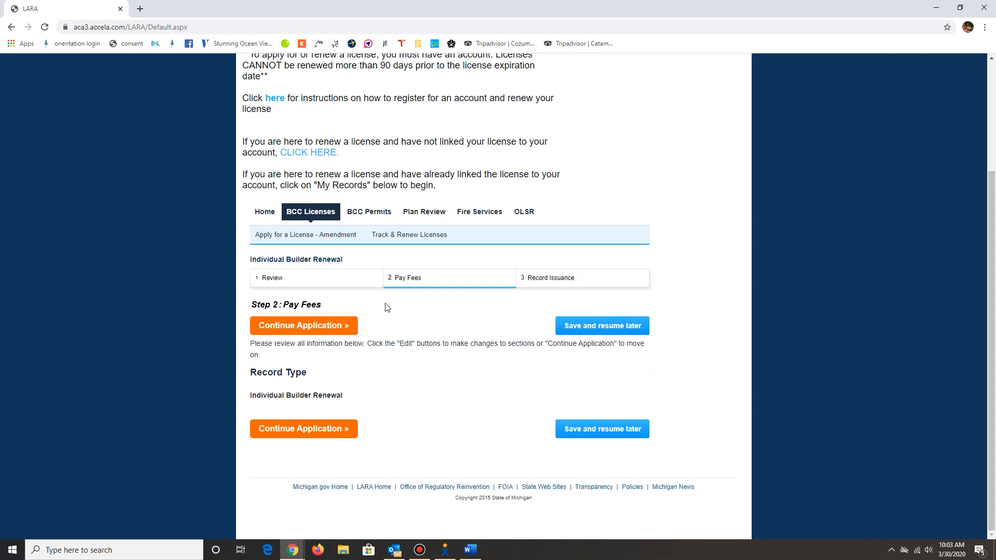
left_click(297, 327)
scroll(298, 326, "down", 4)
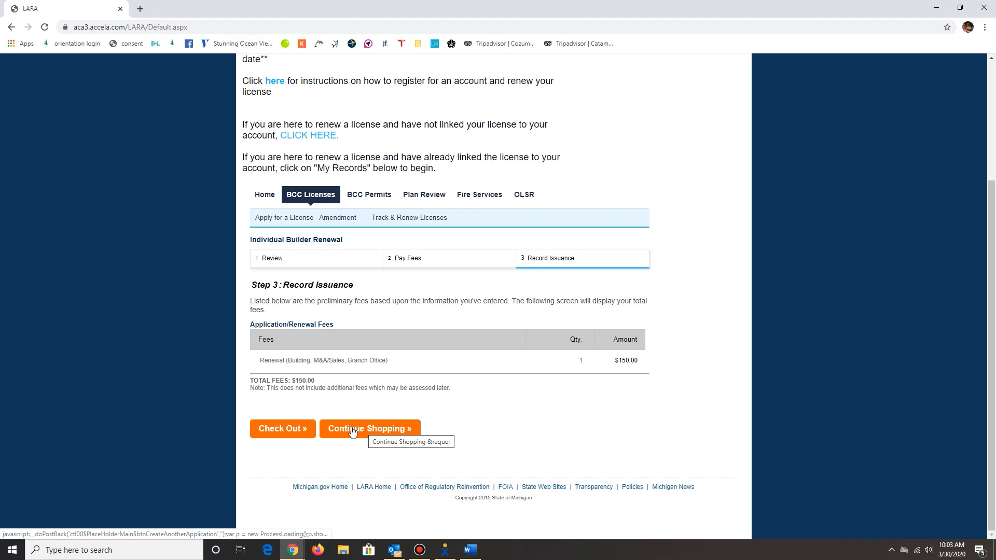
left_click(290, 428)
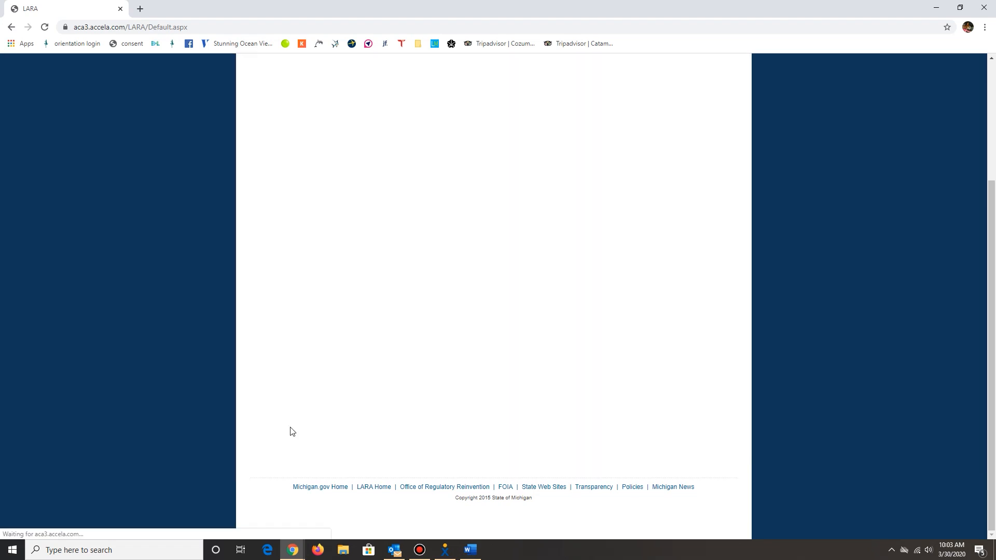
scroll(376, 310, "down", 3)
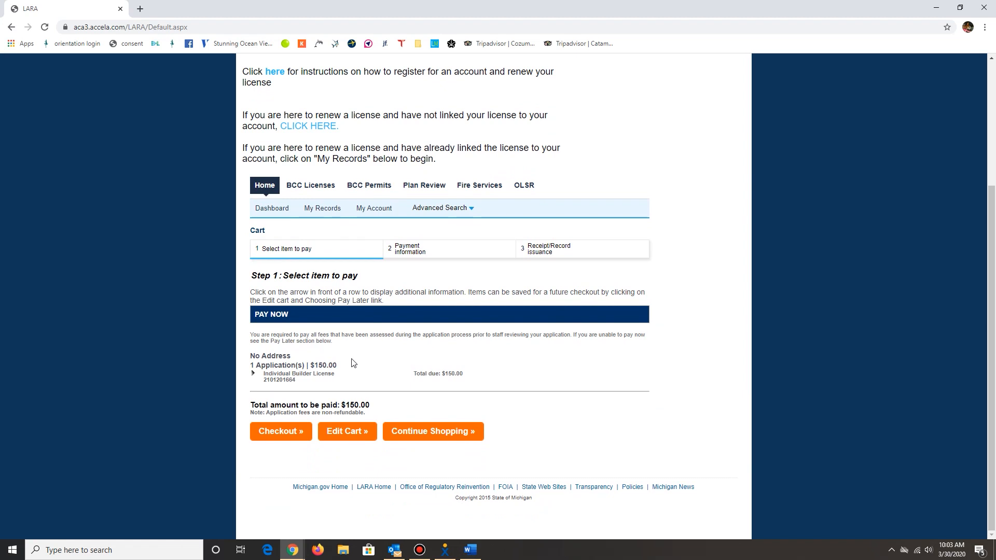
left_click(284, 434)
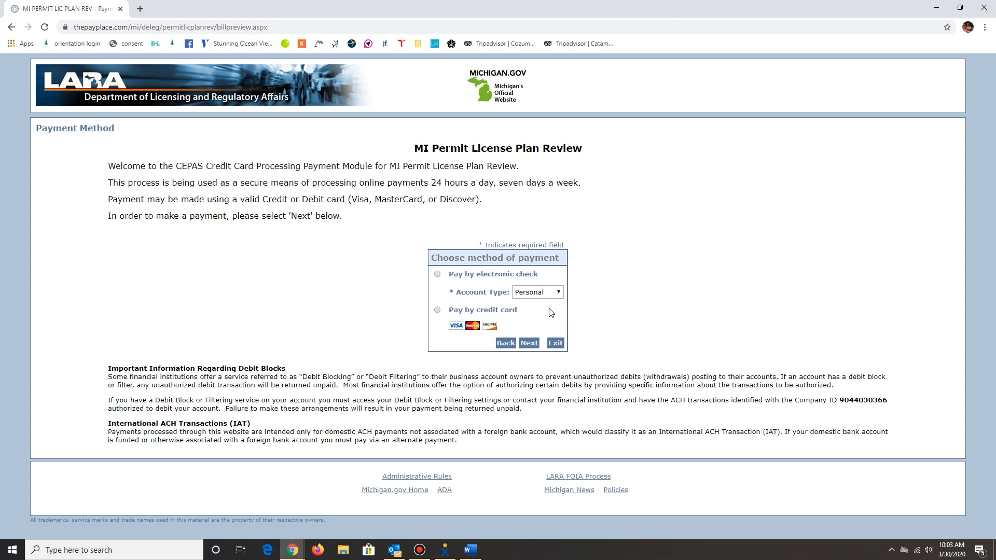
Choose to pay by credit card and continue to the billing and payment details.
left_click(437, 310)
left_click(529, 344)
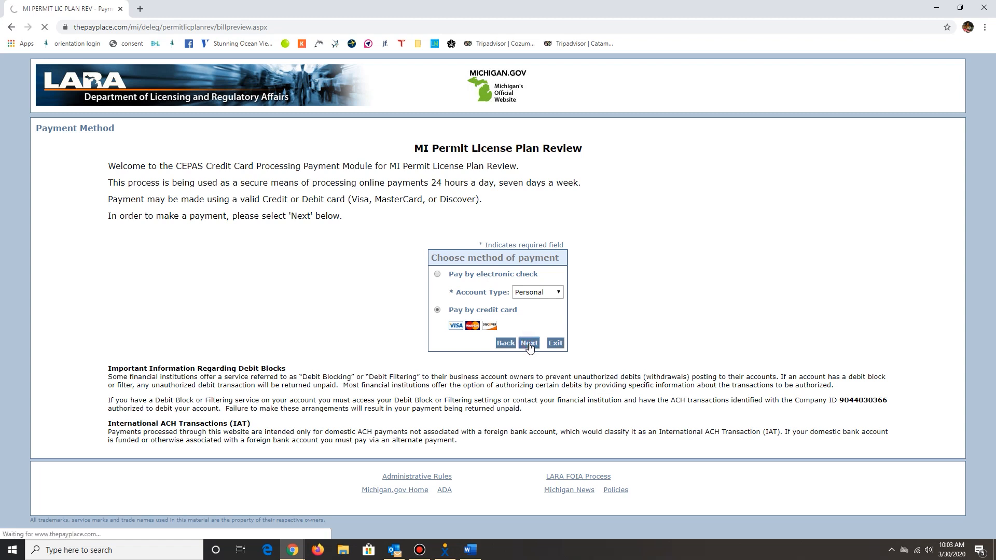
left_click(447, 248)
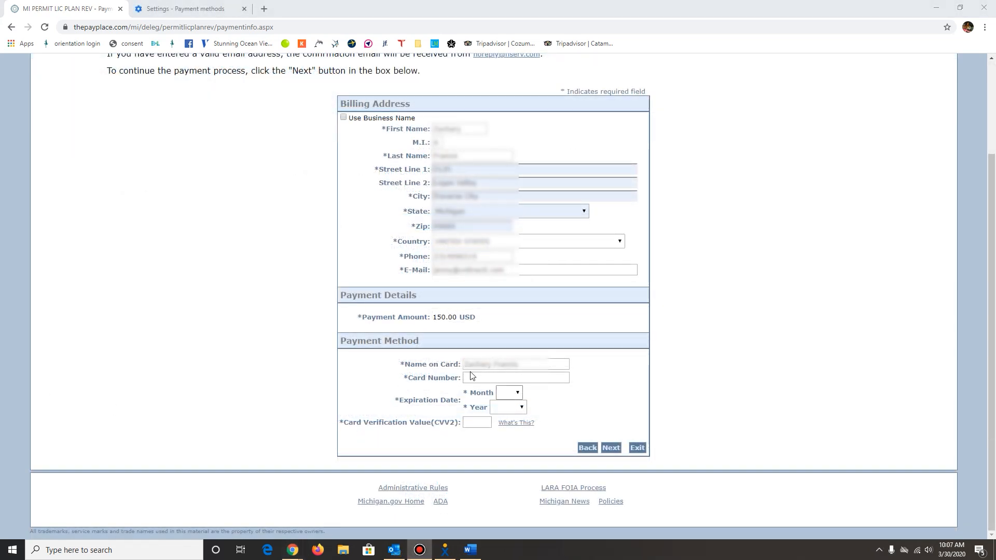
Enter the card number, expiration month and year, and card verification value for the payment.
left_click(479, 378)
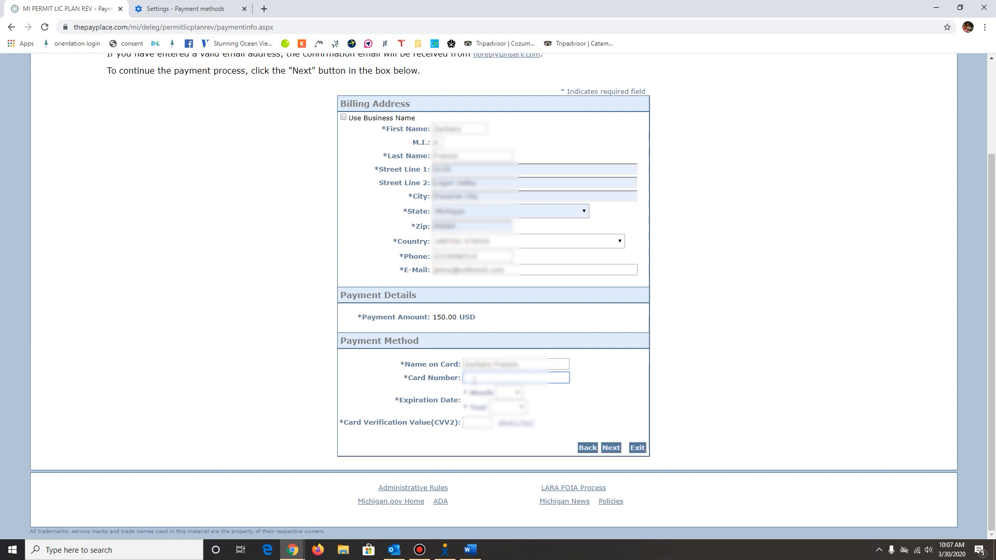
type("••••••••••••••••")
left_click(511, 393)
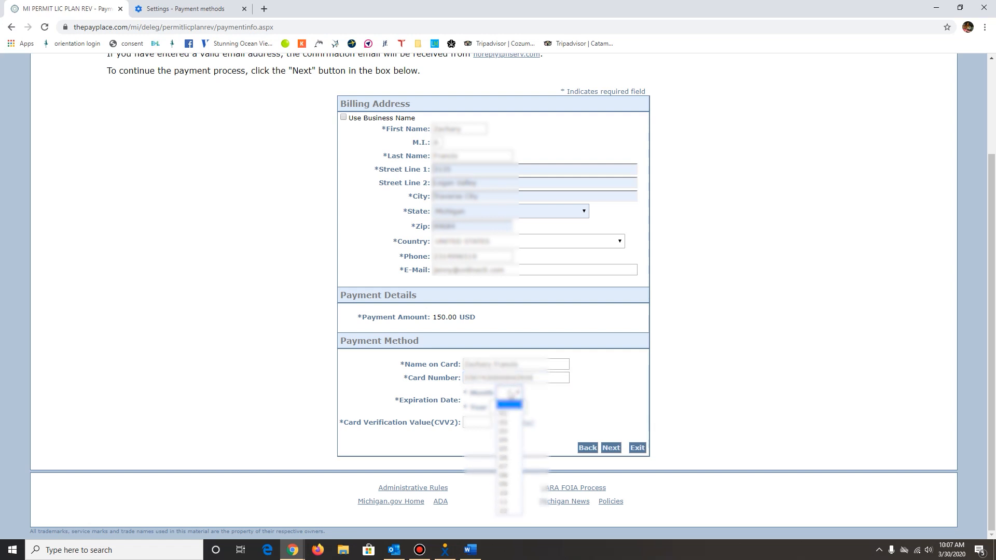
left_click(506, 447)
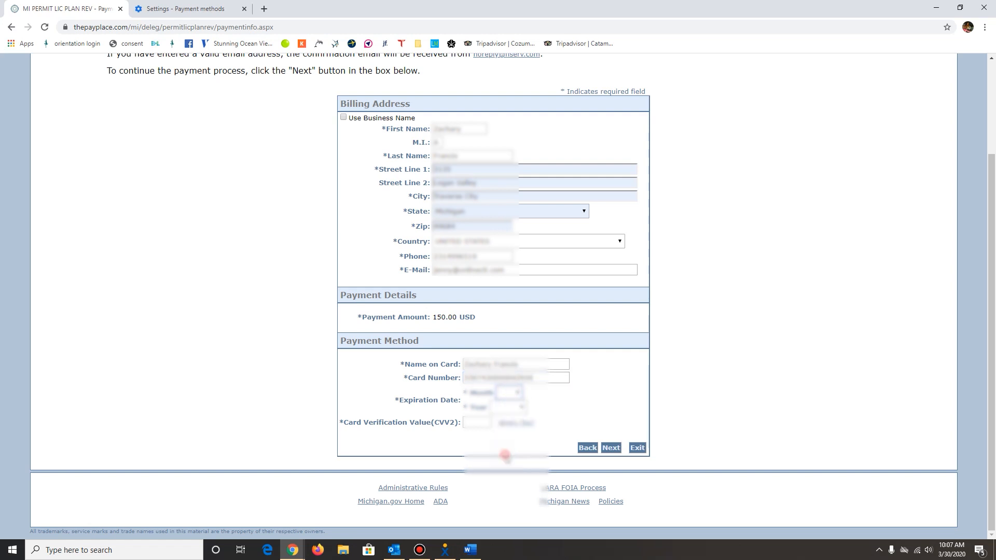
left_click(508, 407)
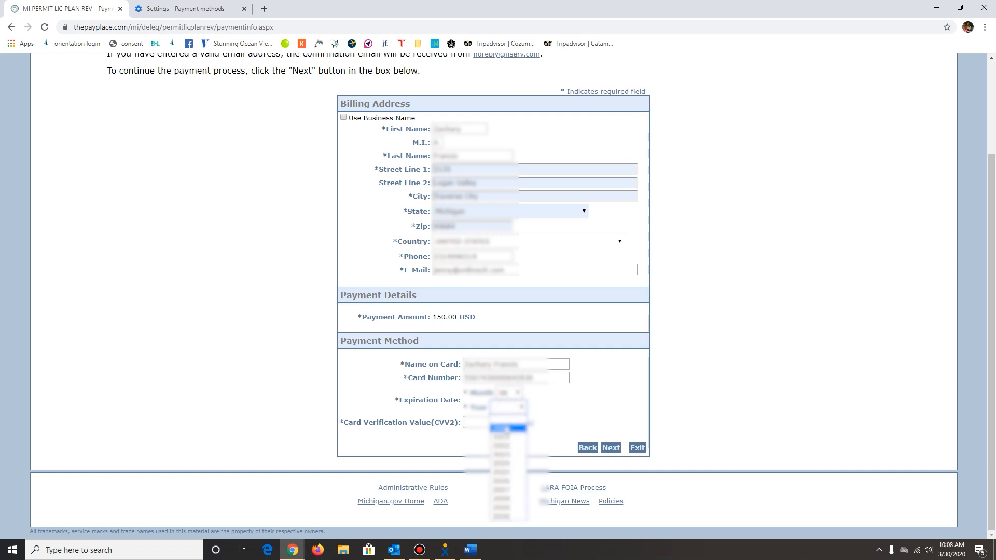
left_click(505, 428)
left_click(474, 422)
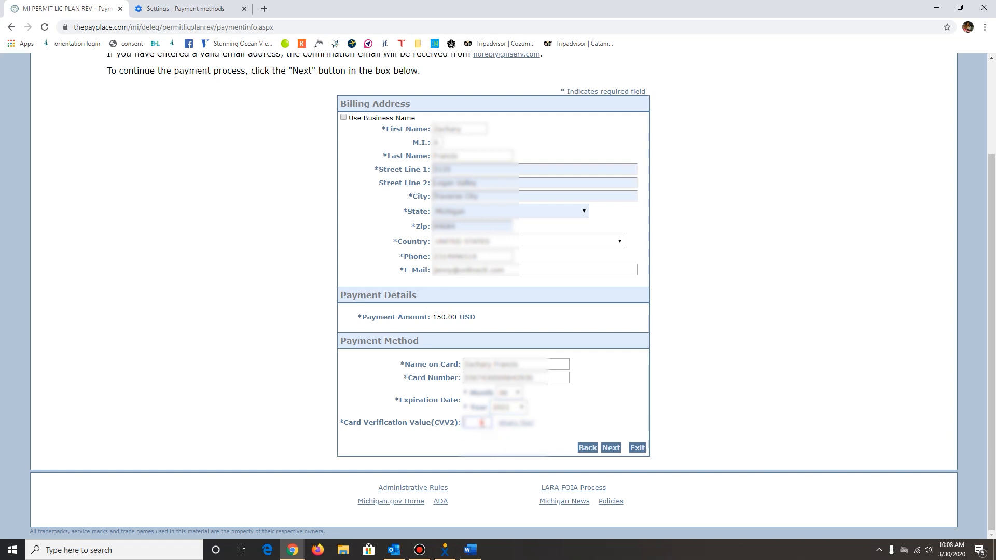
type("***")
Continue to the payment review and pay the license renewal fee.
left_click(492, 440)
left_click(610, 448)
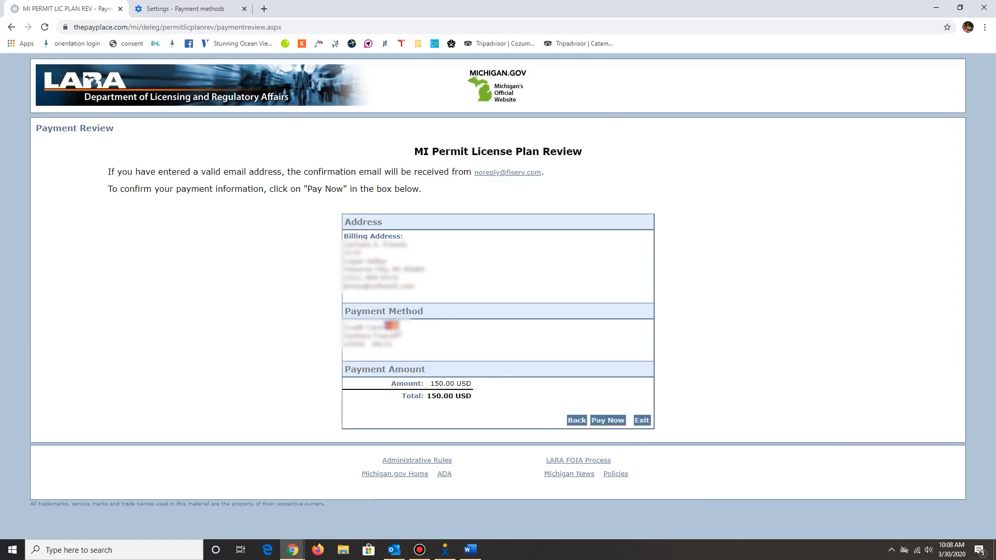
left_click(607, 421)
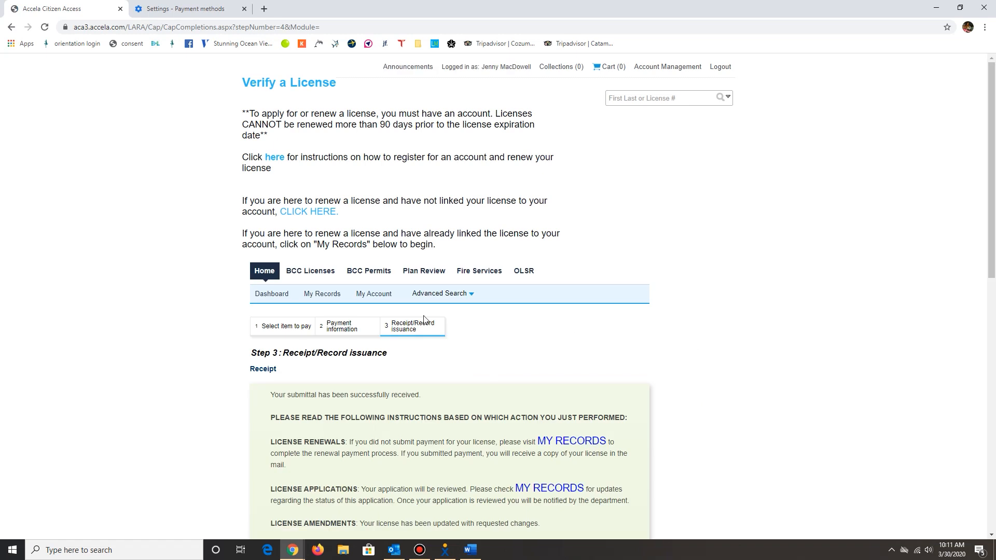
Review the submission receipt, reopen the account's records and check the Individual Builder License's renewed status.
scroll(378, 283, "down", 2)
scroll(378, 283, "up", 1)
left_click(322, 242)
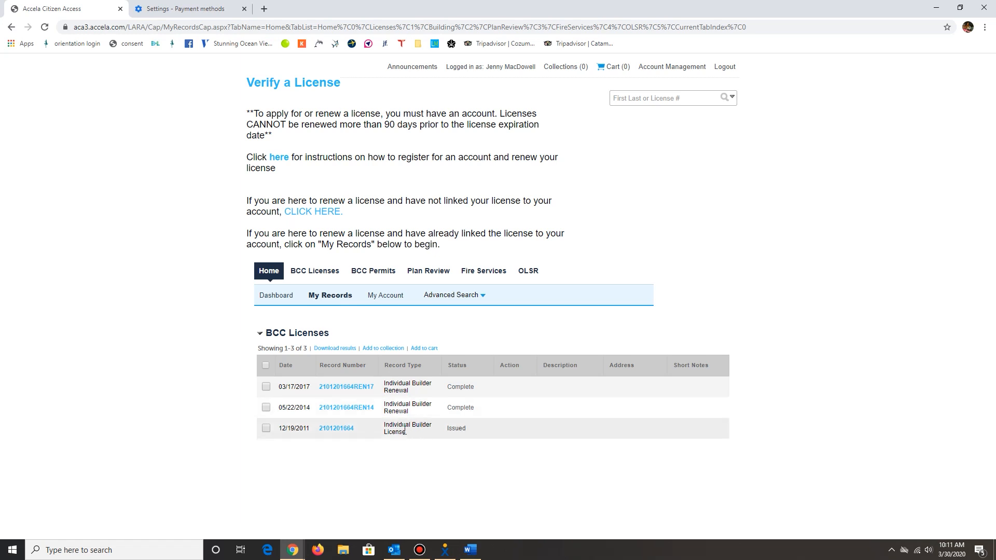
left_click(469, 429)
left_click_drag(471, 432, 449, 433)
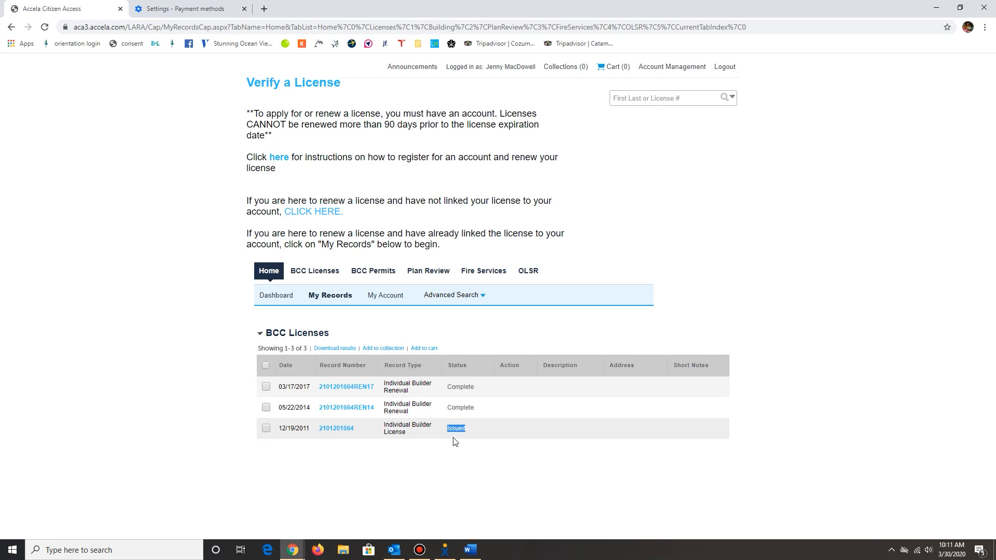